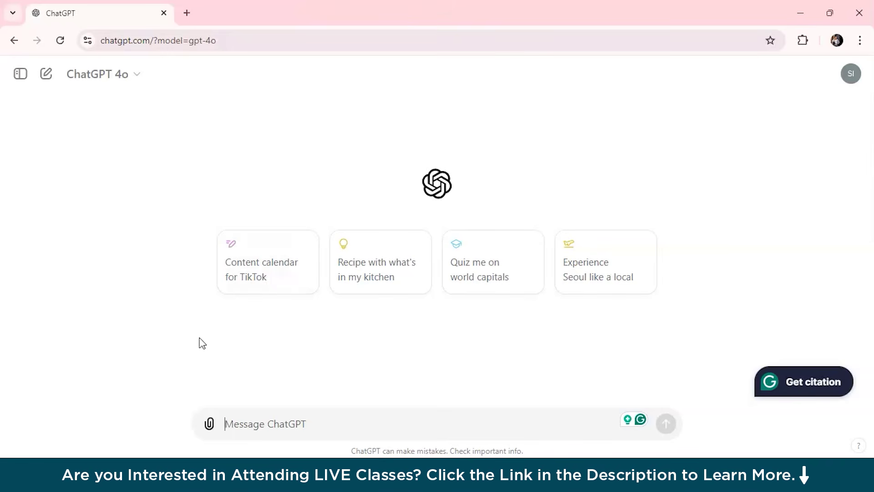
Send ChatGPT the prompt "Suggest blog post ideas for tech blog"
{"action": "type", "text": "S"}
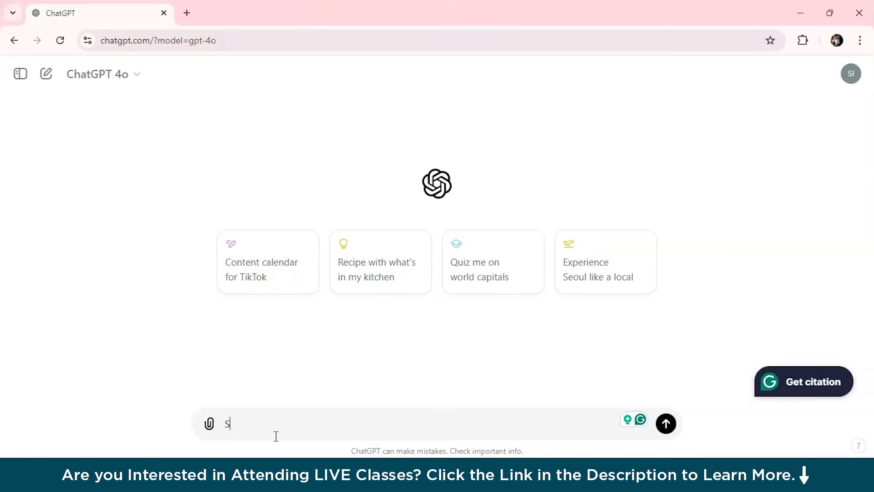
{"action": "type", "text": "uggest "}
{"action": "type", "text": "blog"}
{"action": "type", "text": " po"}
{"action": "key", "text": "BackSpace"}
{"action": "type", "text": "post id"}
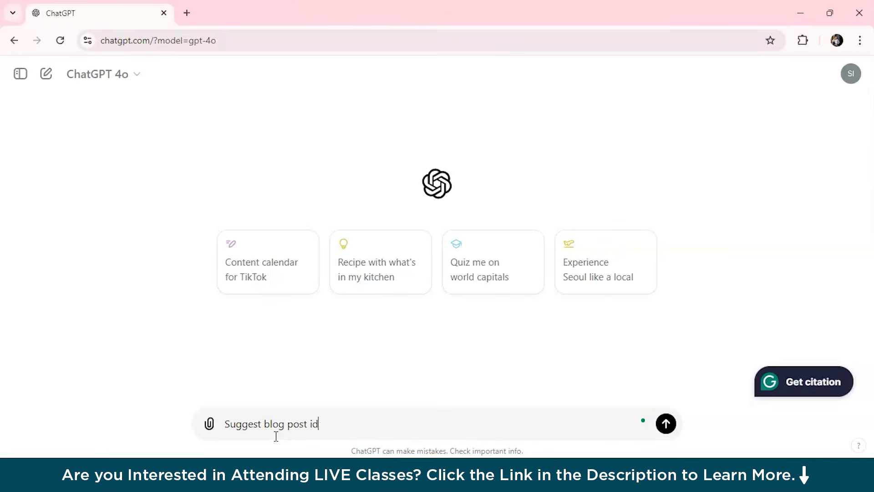
{"action": "type", "text": "eas for tech blog"}
{"action": "key", "text": "Return"}
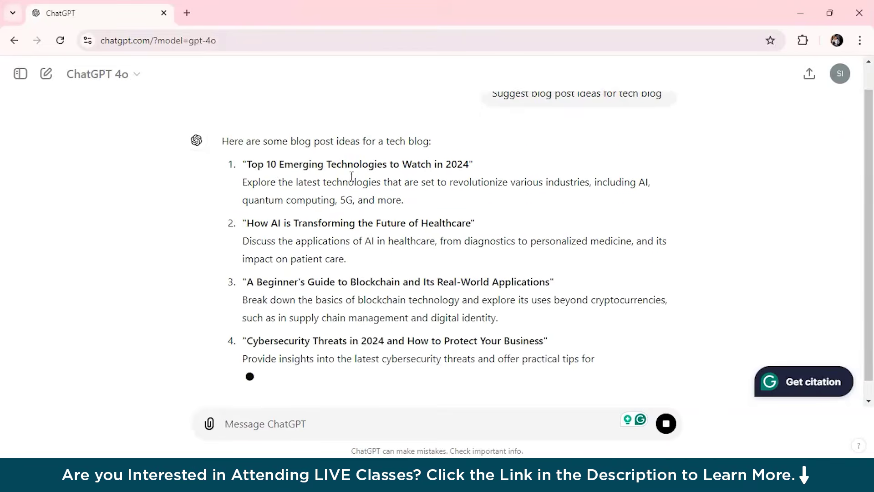
Read through the suggested tech blog post ideas, including the one on cybersecurity threats
{"action": "scroll", "coordinate": [377, 156], "scroll_direction": "up", "scroll_amount": 1}
{"action": "scroll", "coordinate": [377, 155], "scroll_direction": "down", "scroll_amount": 1}
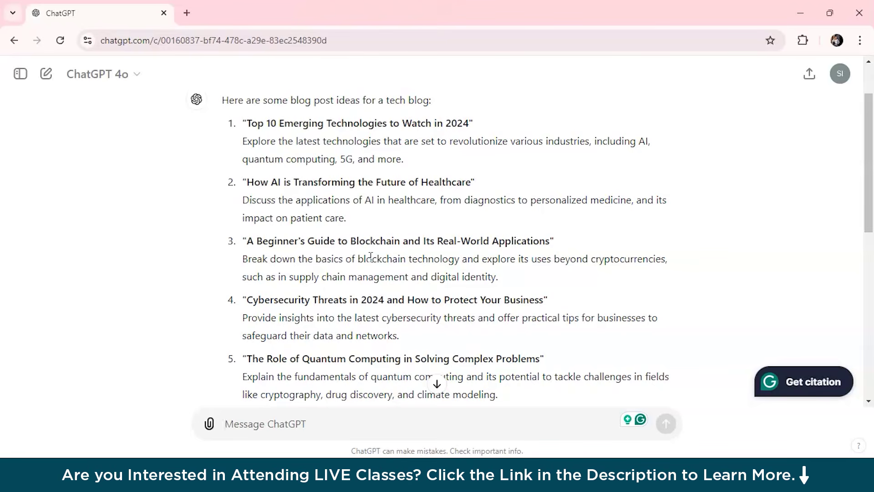
{"action": "scroll", "coordinate": [370, 257], "scroll_direction": "up", "scroll_amount": 1}
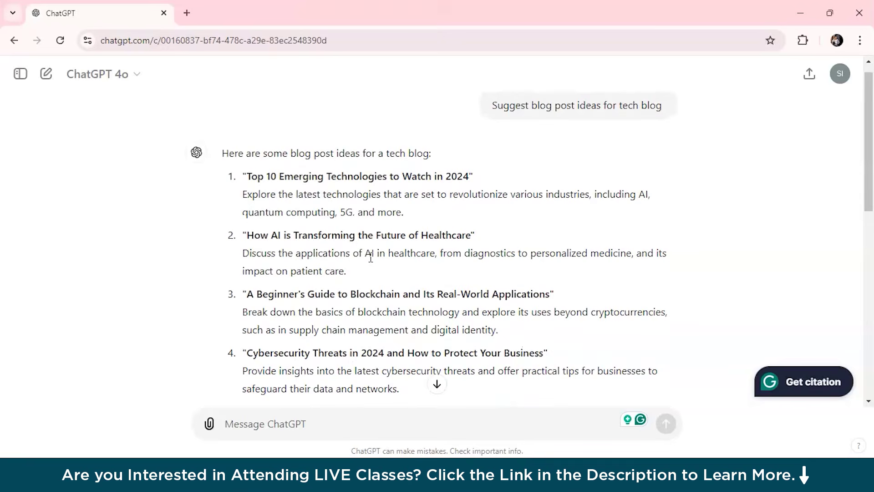
{"action": "scroll", "coordinate": [371, 258], "scroll_direction": "down", "scroll_amount": 2}
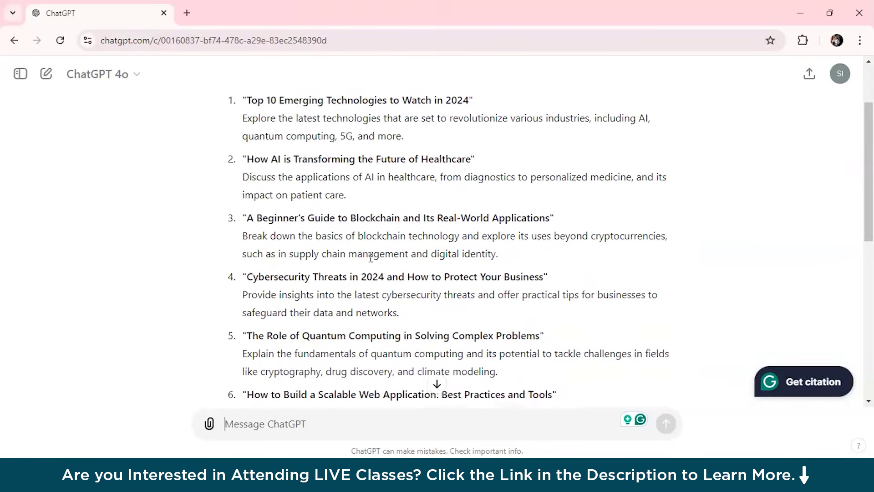
{"action": "triple_click", "coordinate": [274, 272]}
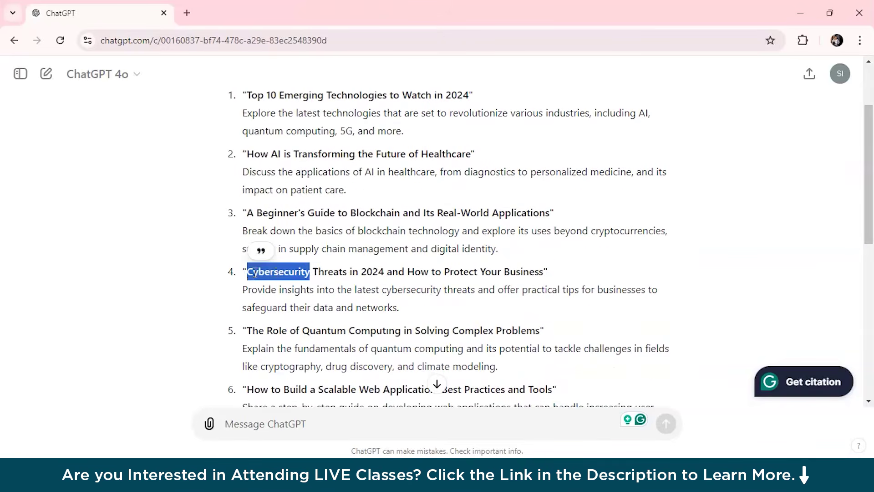
{"action": "left_click", "coordinate": [278, 272]}
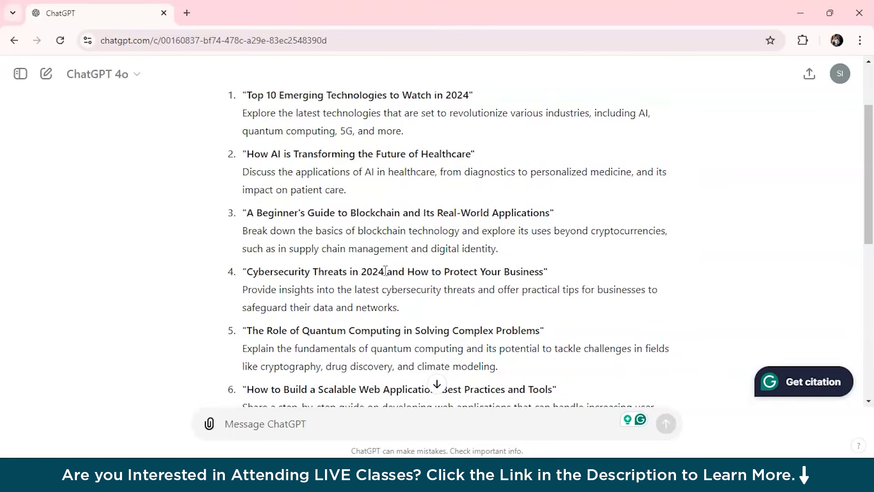
{"action": "scroll", "coordinate": [384, 273], "scroll_direction": "down", "scroll_amount": 1}
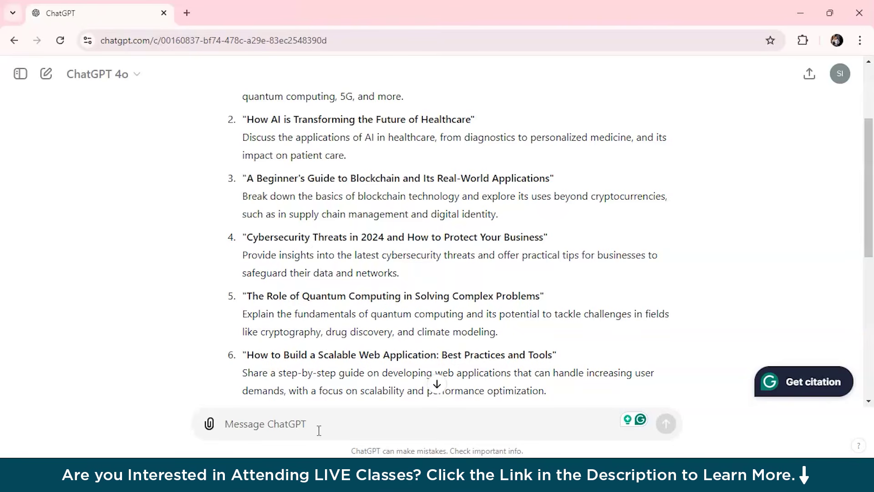
Ask for short tail and long tail keywords for "Cybersecurity Threats in 2024", reusing the wording from idea 4, and review the reply
{"action": "left_click", "coordinate": [288, 421]}
{"action": "type", "text": "Give me s"}
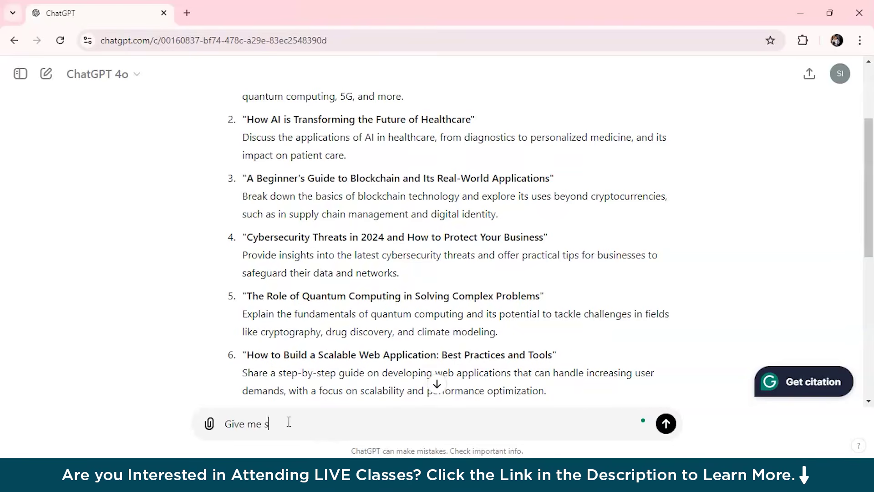
{"action": "type", "text": "hort tail and long tail"}
{"action": "type", "text": "keywords"}
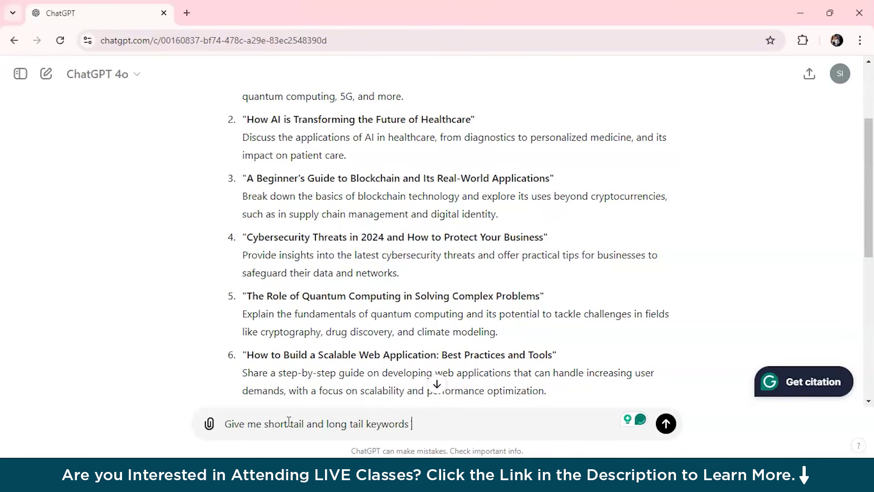
{"action": "type", "text": " for"}
{"action": "left_click_drag", "start_coordinate": [386, 236], "coordinate": [248, 239]}
{"action": "left_click_drag", "start_coordinate": [283, 237], "coordinate": [492, 424]}
{"action": "left_click", "coordinate": [666, 425]}
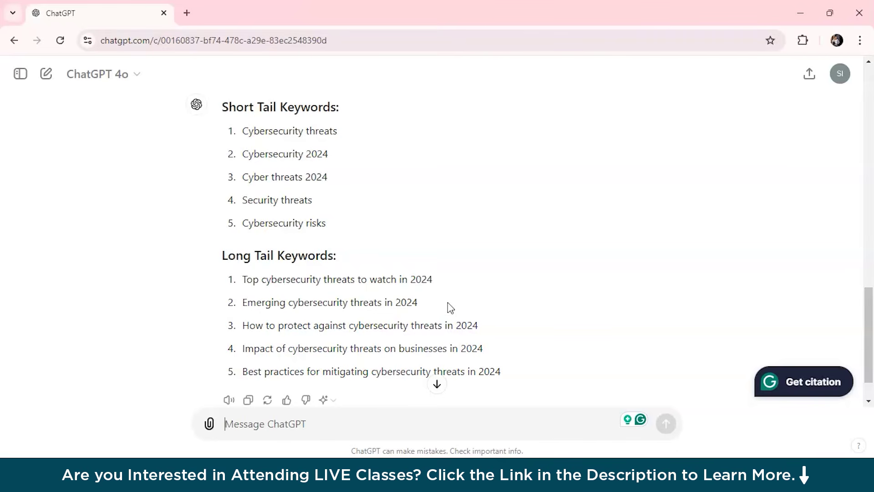
{"action": "scroll", "coordinate": [341, 282], "scroll_direction": "down", "scroll_amount": 1}
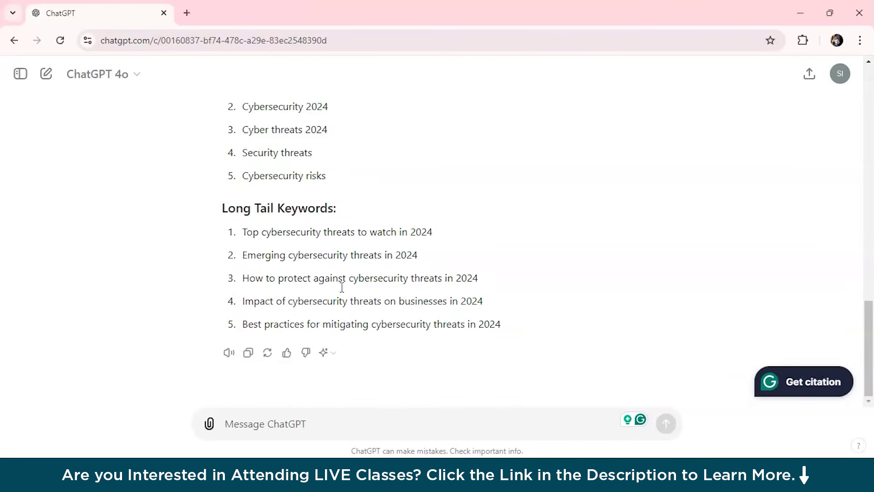
{"action": "scroll", "coordinate": [349, 233], "scroll_direction": "up", "scroll_amount": 2}
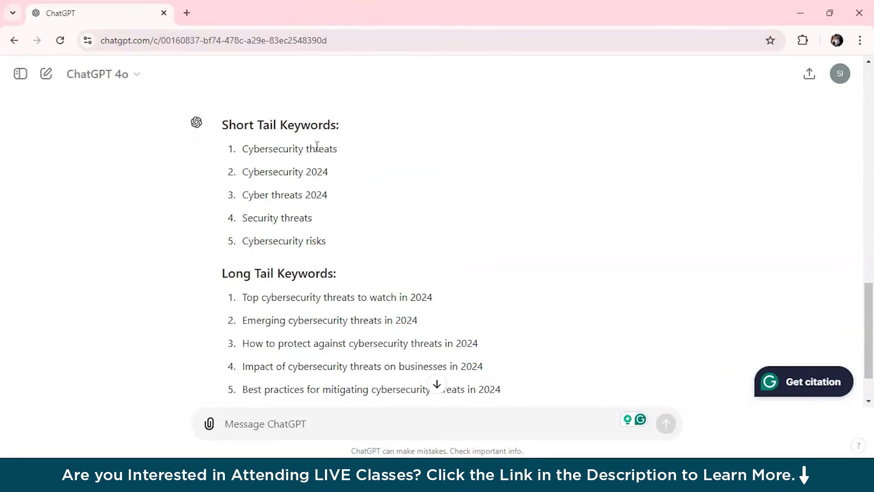
Search Google for "google keyword planner" in a new browser tab and open Keyword Planner in Google Ads
{"action": "left_click", "coordinate": [188, 13]}
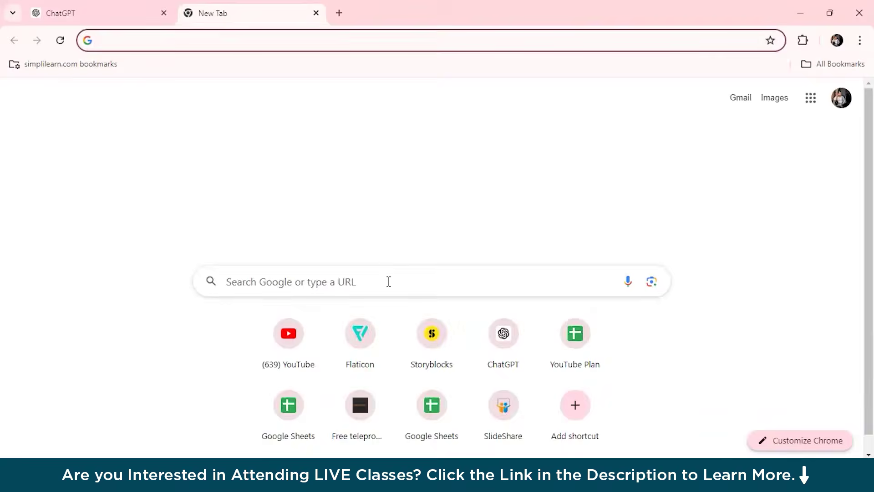
{"action": "left_click", "coordinate": [389, 282]}
{"action": "type", "text": "go"}
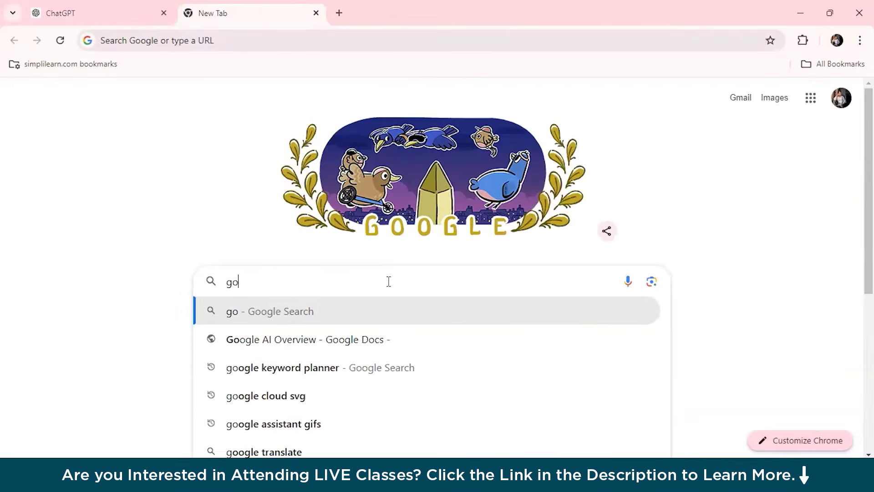
{"action": "type", "text": "ogle key"}
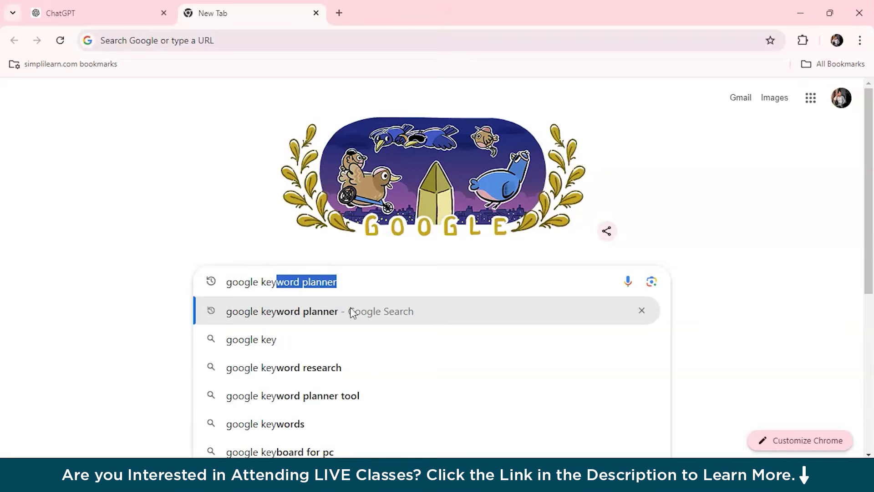
{"action": "left_click", "coordinate": [336, 312]}
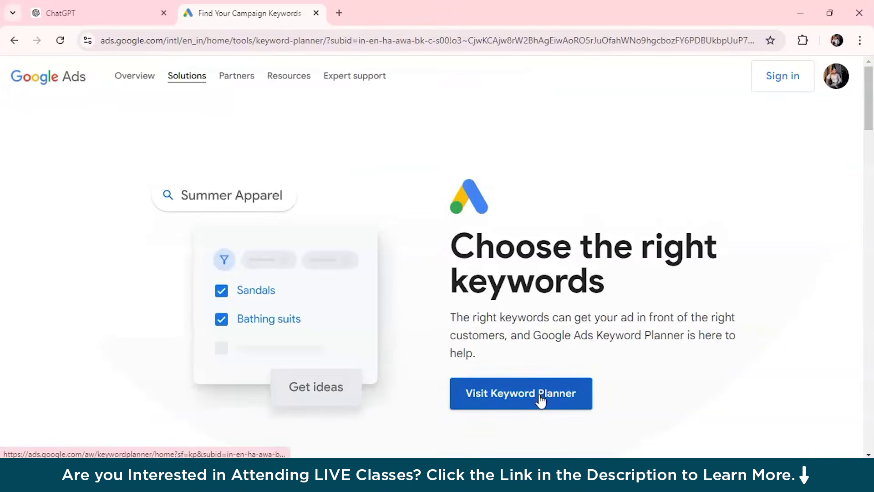
{"action": "left_click", "coordinate": [799, 77]}
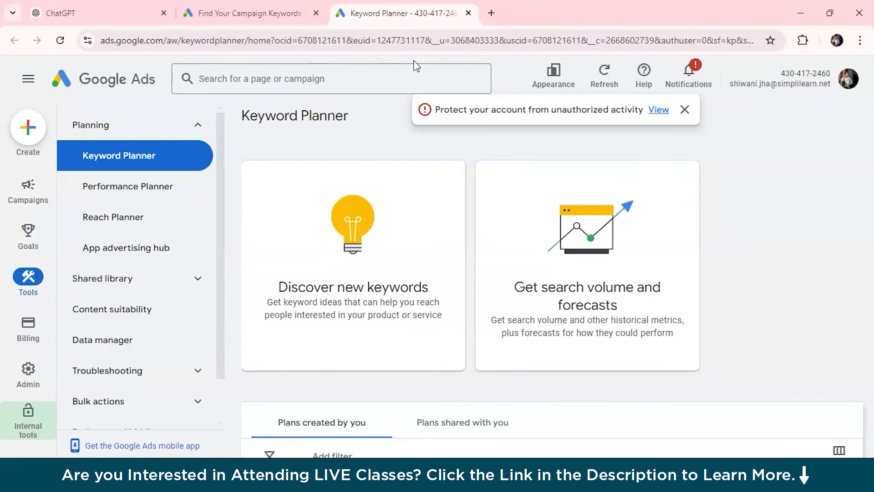
Discover new keywords starting from the keyword "Cybersecurity" and get the results
{"action": "left_click", "coordinate": [321, 285]}
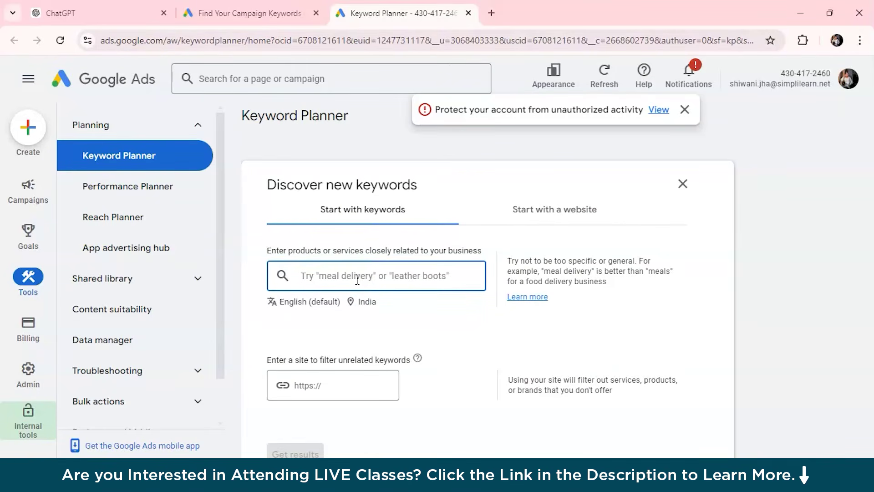
{"action": "type", "text": "lea"}
{"action": "key", "text": "BackSpace"}
{"action": "key", "text": "BackSpace"}
{"action": "key", "text": "BackSpace"}
{"action": "type", "text": "Cyb"}
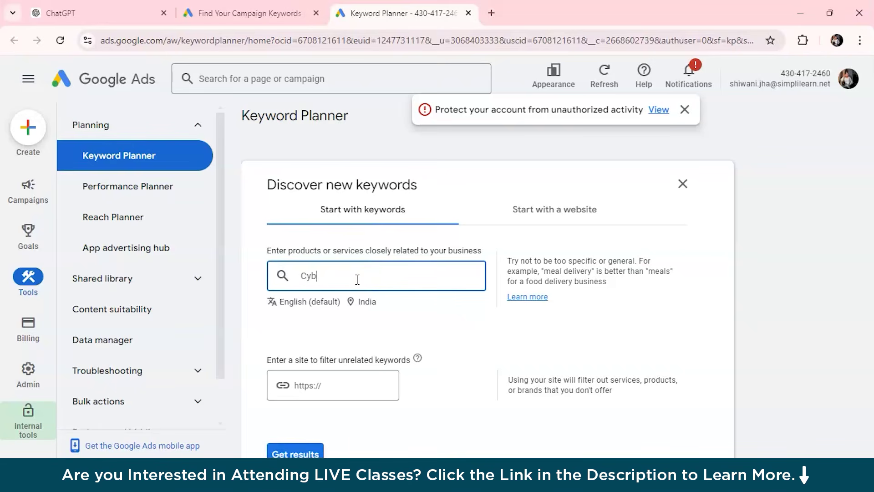
{"action": "type", "text": "ersecurity"}
{"action": "scroll", "coordinate": [361, 313], "scroll_direction": "down", "scroll_amount": 1}
{"action": "scroll", "coordinate": [407, 321], "scroll_direction": "up", "scroll_amount": 1}
{"action": "scroll", "coordinate": [347, 370], "scroll_direction": "down", "scroll_amount": 2}
{"action": "left_click", "coordinate": [305, 326]}
{"action": "left_click", "coordinate": [304, 339]}
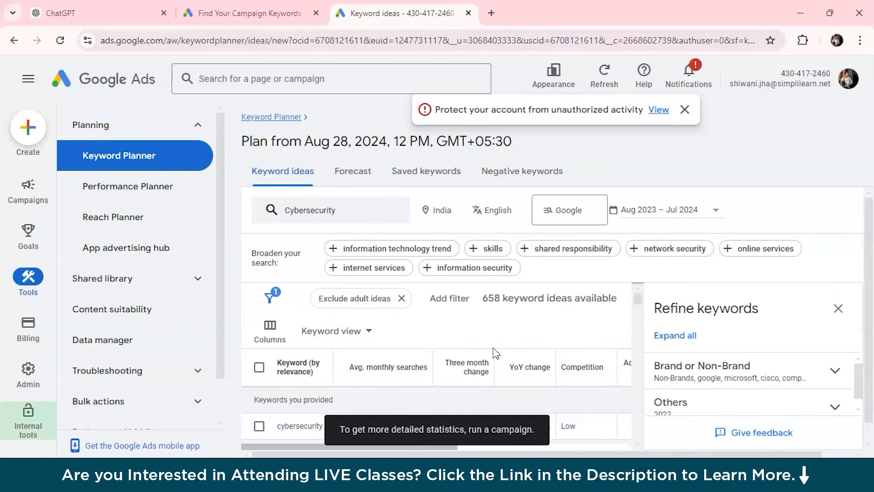
Examine the keyword ideas for Cybersecurity and the filter types that can be added
{"action": "scroll", "coordinate": [561, 372], "scroll_direction": "down", "scroll_amount": 1}
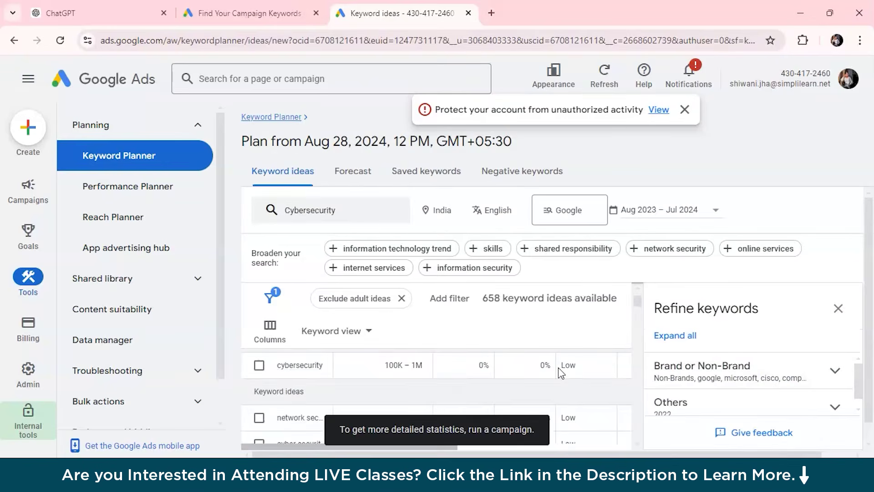
{"action": "scroll", "coordinate": [557, 371], "scroll_direction": "down", "scroll_amount": 1}
{"action": "scroll", "coordinate": [560, 370], "scroll_direction": "up", "scroll_amount": 2}
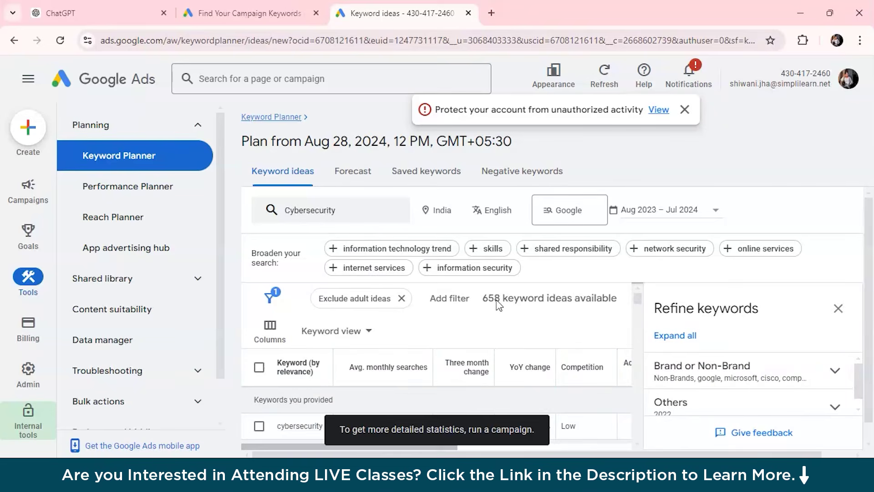
{"action": "left_click", "coordinate": [447, 301]}
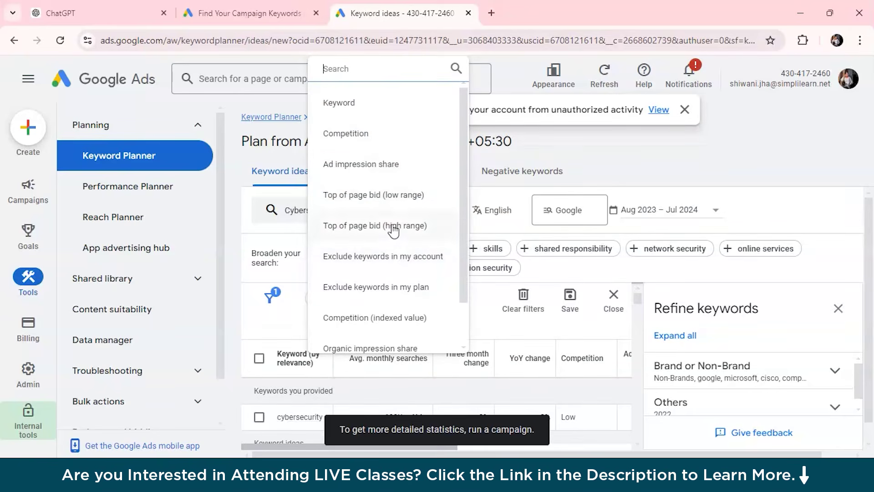
{"action": "scroll", "coordinate": [431, 284], "scroll_direction": "down", "scroll_amount": 1}
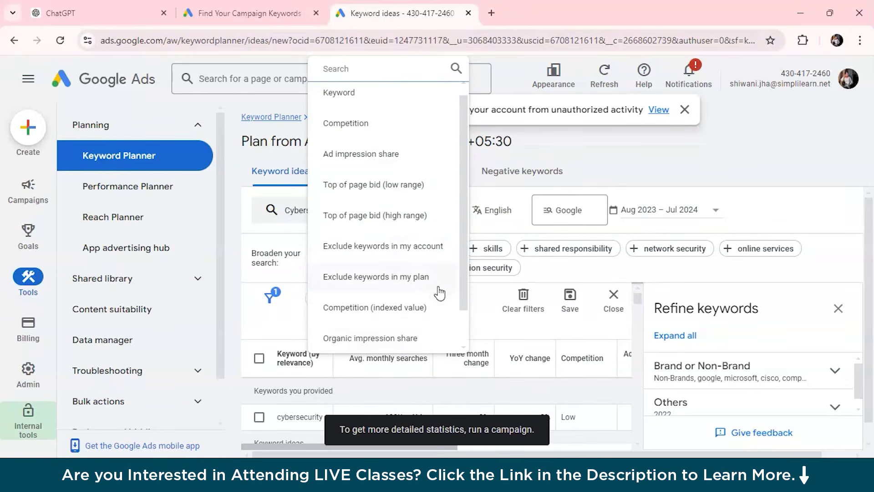
{"action": "left_click", "coordinate": [628, 391]}
Expand the Brand or Non-Brand refinement group and examine its platform and other brand categories
{"action": "scroll", "coordinate": [719, 358], "scroll_direction": "down", "scroll_amount": 1}
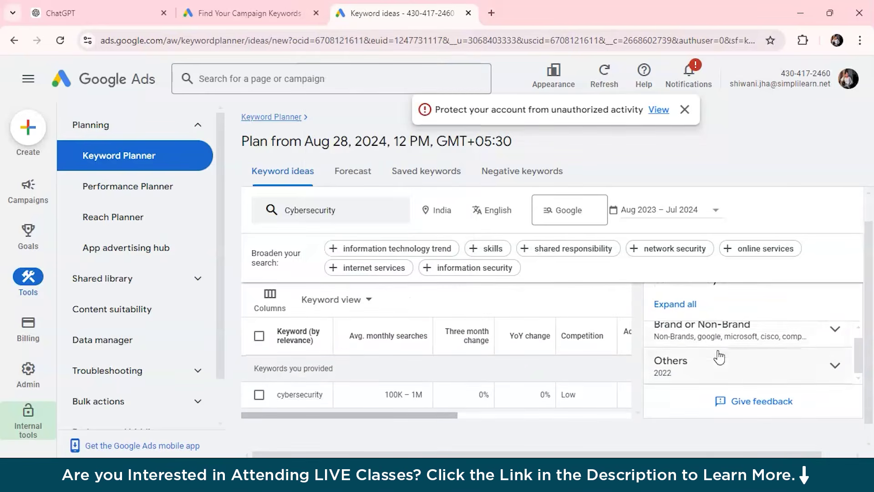
{"action": "left_click", "coordinate": [818, 345]}
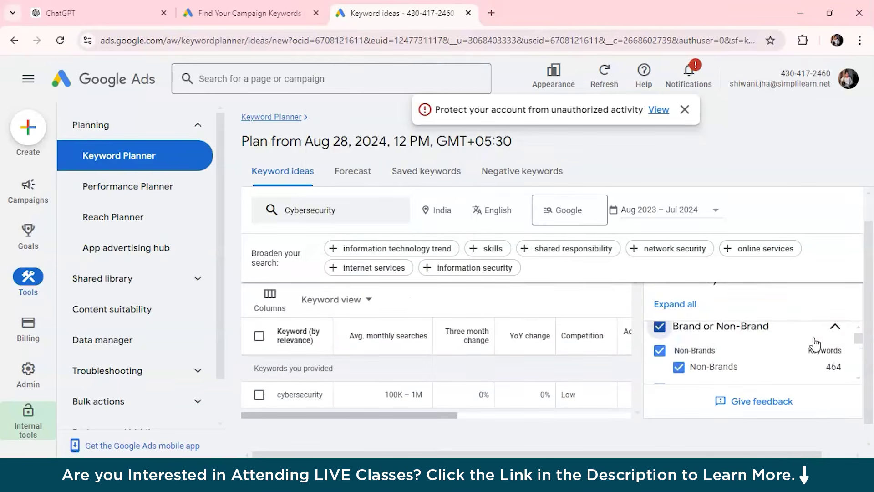
{"action": "scroll", "coordinate": [782, 360], "scroll_direction": "down", "scroll_amount": 1}
{"action": "scroll", "coordinate": [782, 360], "scroll_direction": "down", "scroll_amount": 2}
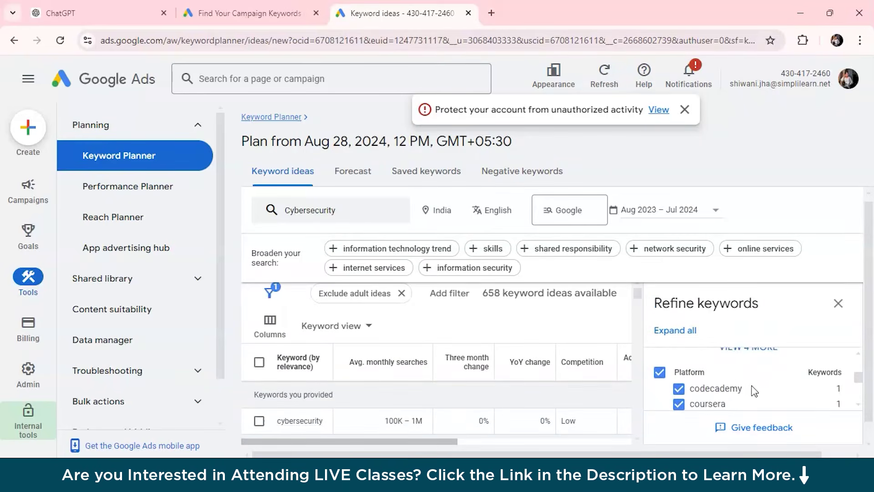
{"action": "scroll", "coordinate": [767, 388], "scroll_direction": "down", "scroll_amount": 3}
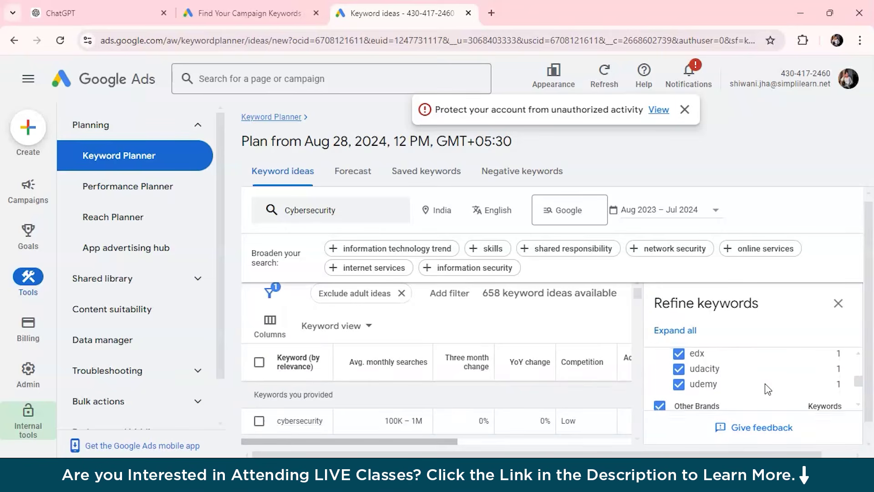
{"action": "scroll", "coordinate": [768, 388], "scroll_direction": "down", "scroll_amount": 1}
{"action": "scroll", "coordinate": [768, 388], "scroll_direction": "down", "scroll_amount": 2}
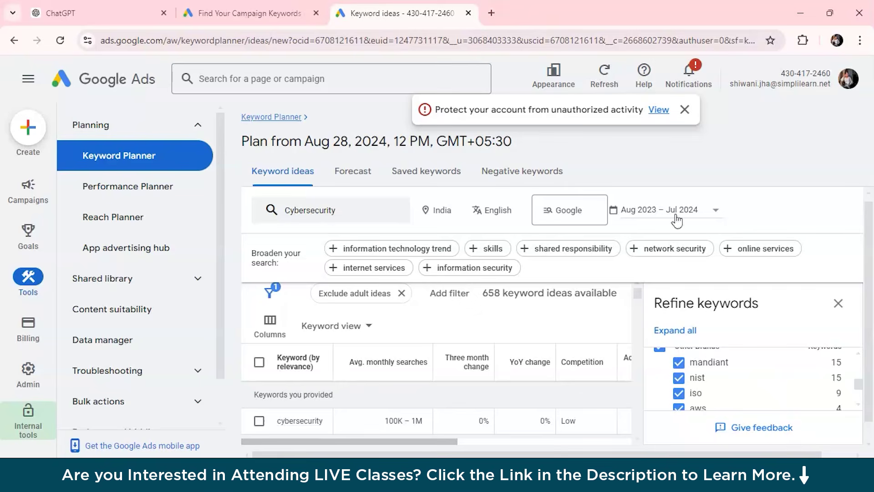
{"action": "scroll", "coordinate": [419, 378], "scroll_direction": "down", "scroll_amount": 2}
{"action": "scroll", "coordinate": [420, 377], "scroll_direction": "up", "scroll_amount": 2}
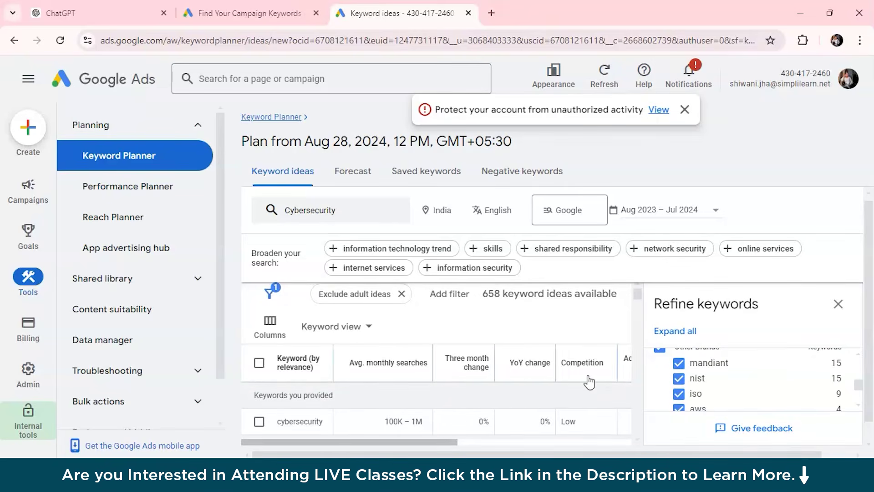
Examine the competition and top of page bid columns for the cybersecurity keyword ideas
{"action": "scroll", "coordinate": [588, 376], "scroll_direction": "right", "scroll_amount": 5}
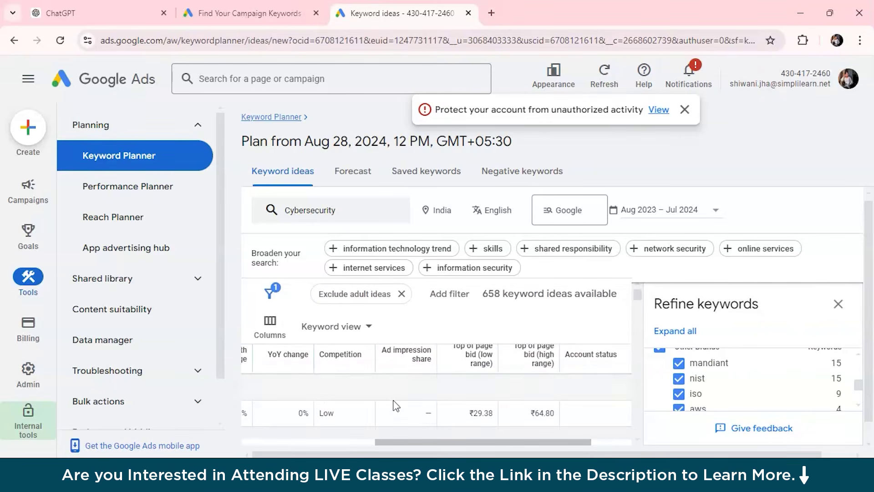
{"action": "scroll", "coordinate": [396, 406], "scroll_direction": "down", "scroll_amount": 2}
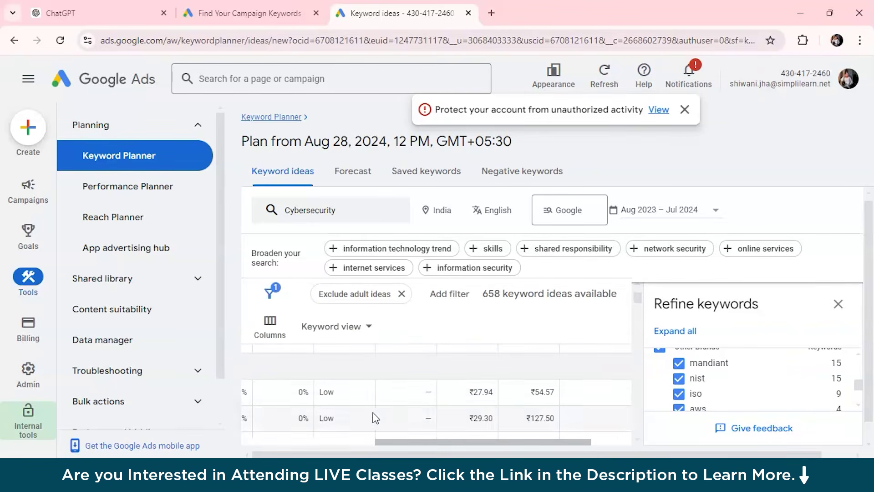
{"action": "scroll", "coordinate": [373, 415], "scroll_direction": "left", "scroll_amount": 5}
{"action": "scroll", "coordinate": [373, 415], "scroll_direction": "up", "scroll_amount": 2}
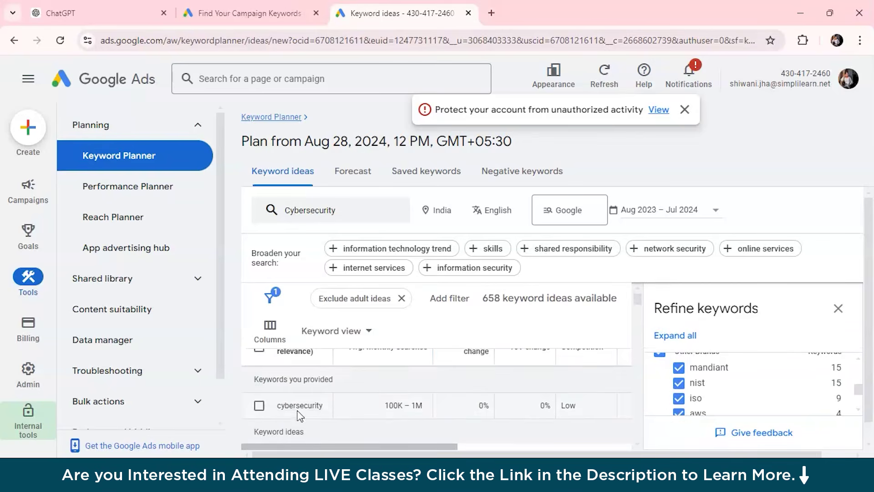
Examine the average monthly searches and change columns for the cybersecurity keyword and the keyword ideas below it
{"action": "scroll", "coordinate": [373, 419], "scroll_direction": "up", "scroll_amount": 1}
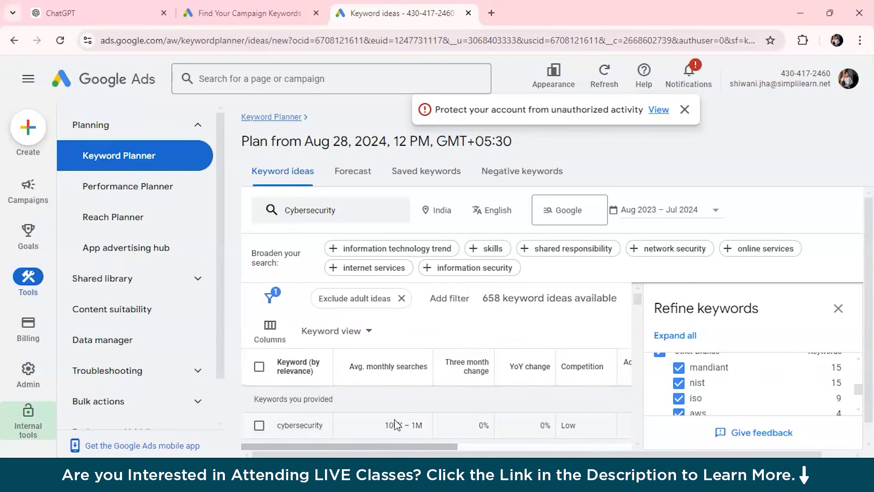
{"action": "scroll", "coordinate": [394, 419], "scroll_direction": "down", "scroll_amount": 2}
{"action": "scroll", "coordinate": [428, 376], "scroll_direction": "down", "scroll_amount": 2}
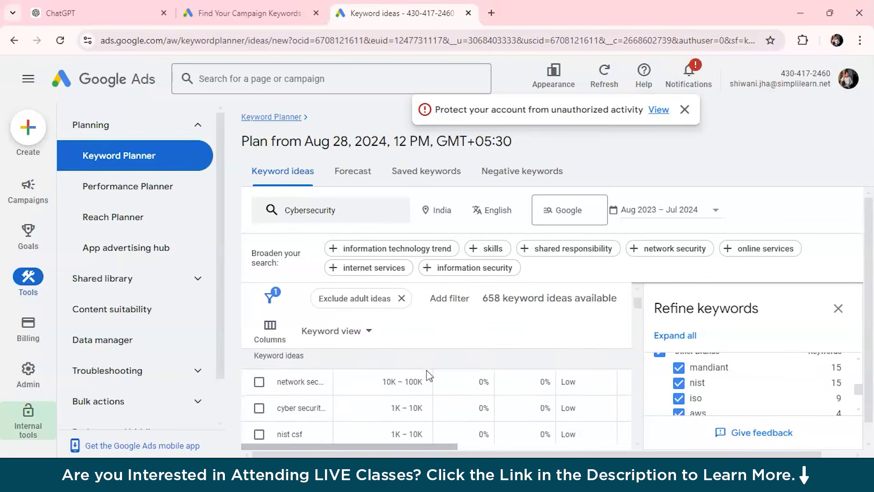
{"action": "scroll", "coordinate": [426, 373], "scroll_direction": "up", "scroll_amount": 2}
{"action": "scroll", "coordinate": [361, 382], "scroll_direction": "down", "scroll_amount": 2}
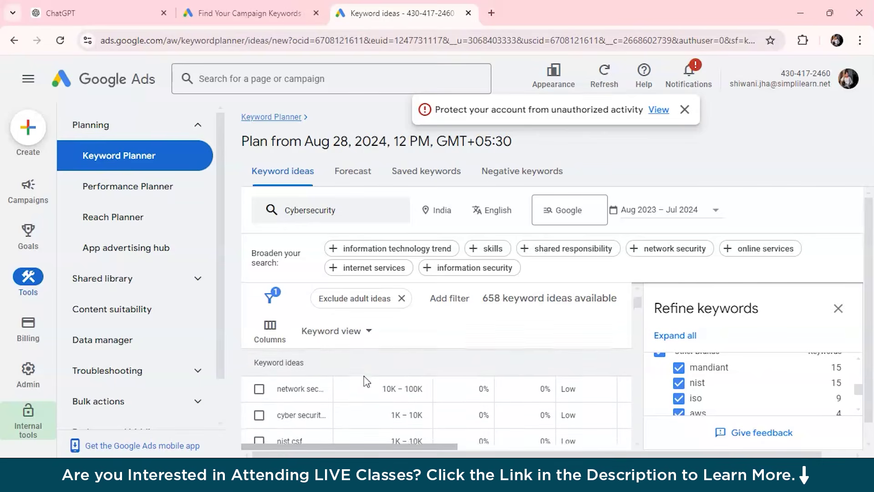
{"action": "scroll", "coordinate": [319, 387], "scroll_direction": "up", "scroll_amount": 2}
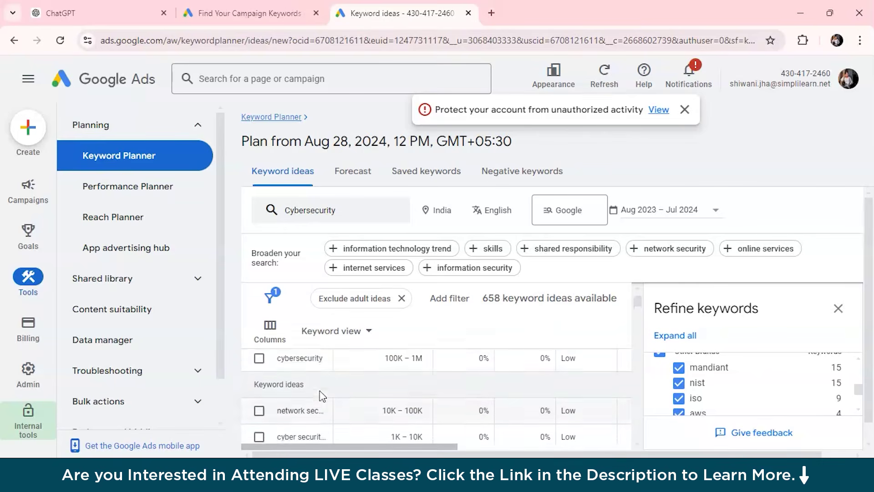
{"action": "double_click", "coordinate": [305, 361]}
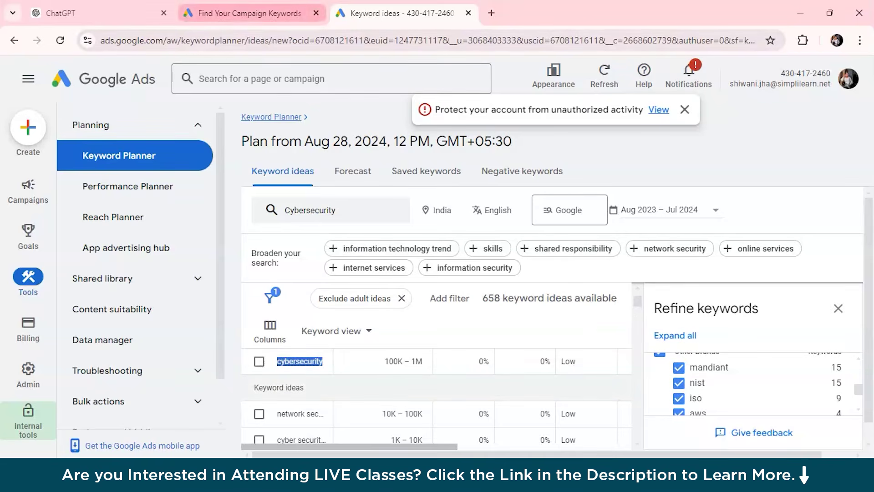
Switch to the ChatGPT conversation and write the start of a new prompt, "Analyze the content gaps", without sending it
{"action": "left_click", "coordinate": [91, 13]}
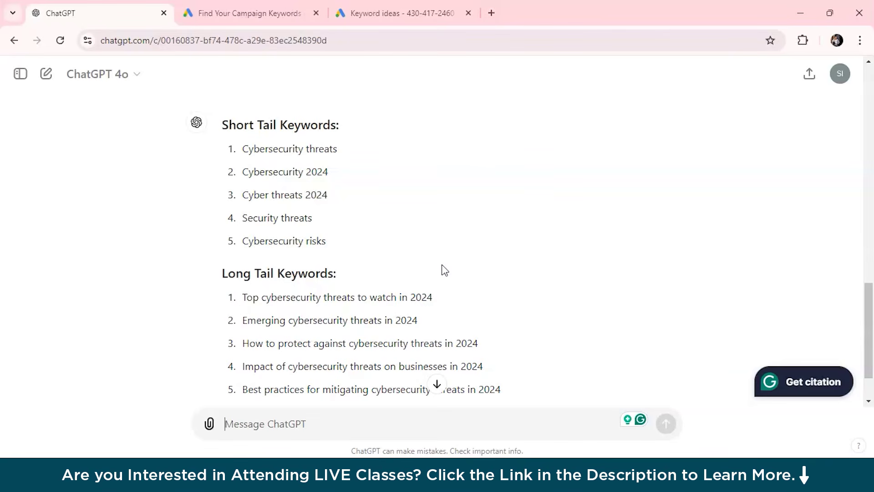
{"action": "left_click", "coordinate": [290, 430]}
{"action": "type", "text": "A"}
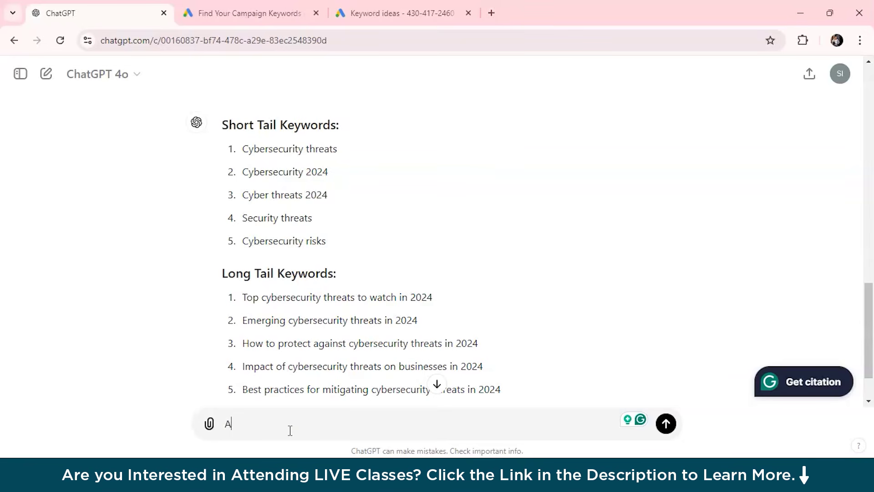
{"action": "type", "text": "nalayze the "}
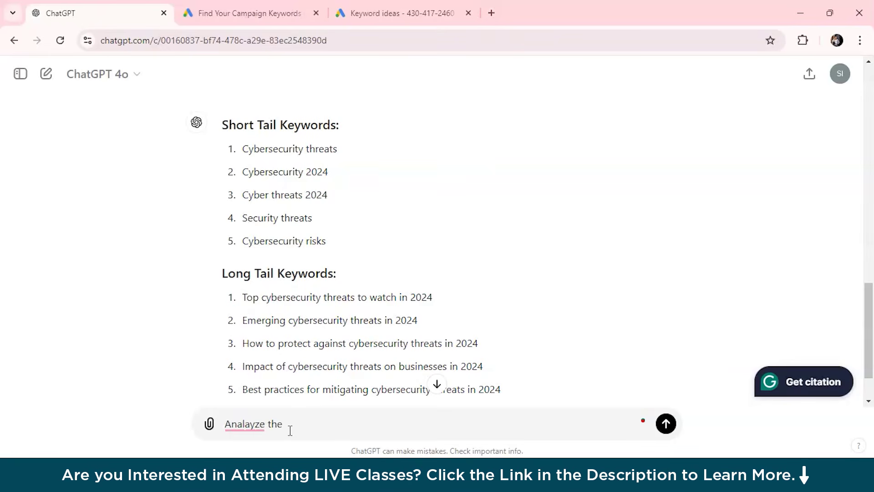
{"action": "type", "text": "content g"}
{"action": "key", "text": "BackSpace"}
{"action": "key", "text": "BackSpace"}
{"action": "type", "text": "aps"}
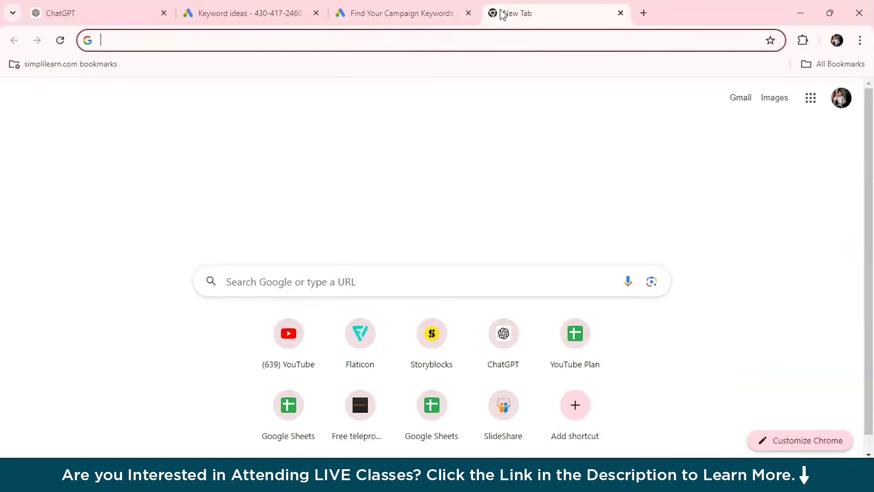
Search Google for "cybersecurity", open Cisco's "What is cybersecurity?" article and select its full web address for copying
{"action": "left_click", "coordinate": [323, 284]}
{"action": "type", "text": "cybersecurity"}
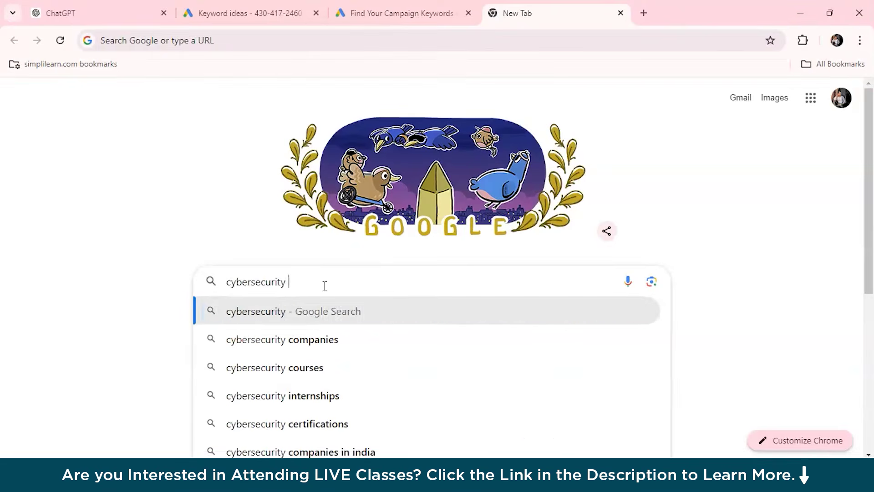
{"action": "key", "text": "Return"}
{"action": "scroll", "coordinate": [414, 353], "scroll_direction": "down", "scroll_amount": 3}
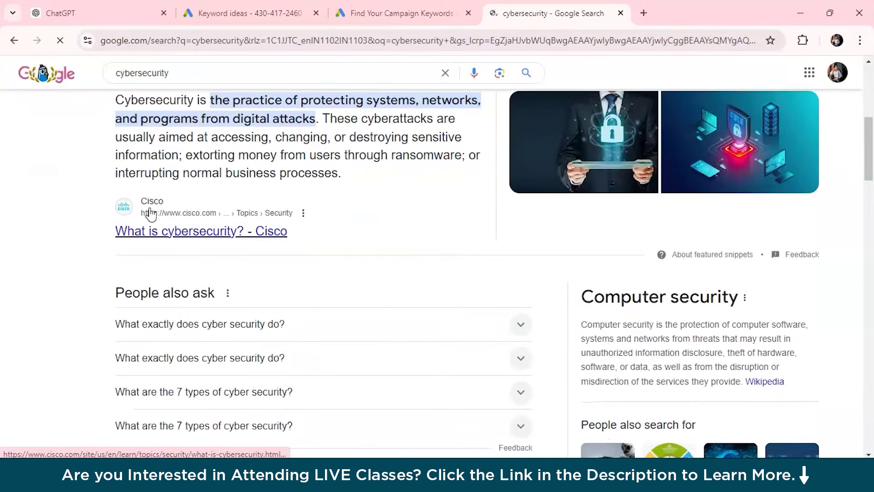
{"action": "left_click", "coordinate": [163, 241]}
{"action": "left_click", "coordinate": [122, 42]}
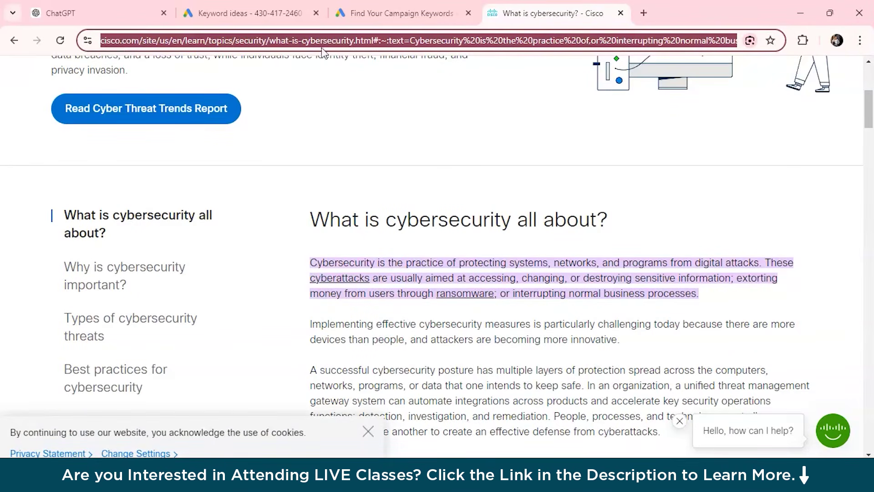
Return to ChatGPT, add the Cisco article's web address after "Analyze the content gaps" and send the prompt
{"action": "key", "text": "ctrl+1"}
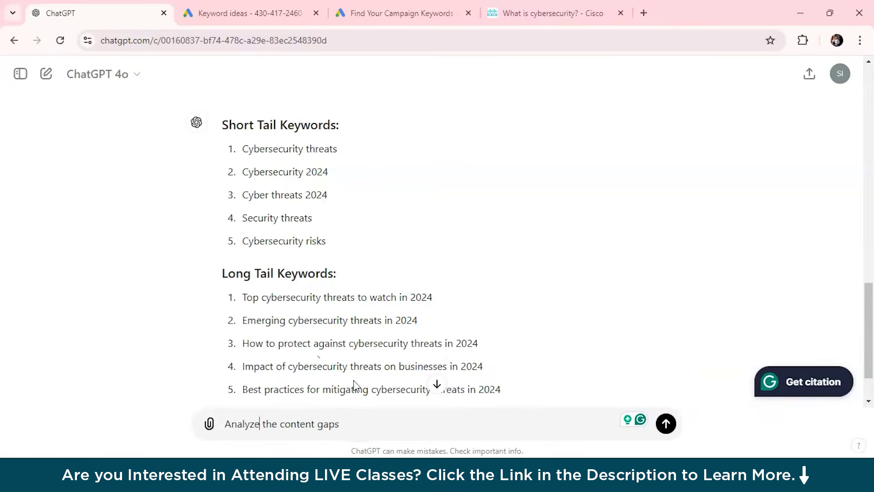
{"action": "type", "text": "https://www.cisco.com/site/us/en/learn/topics/security/what-is-cybersecurity.html#:~:text=Cybersecurity%20is%20the%20practice%20of,or%20interrupting%20normal%20business%20processes."}
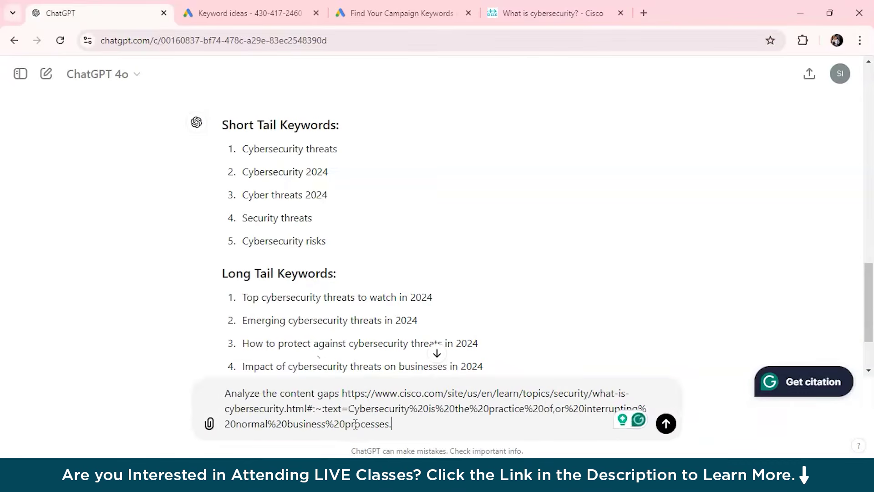
{"action": "left_click", "coordinate": [673, 428]}
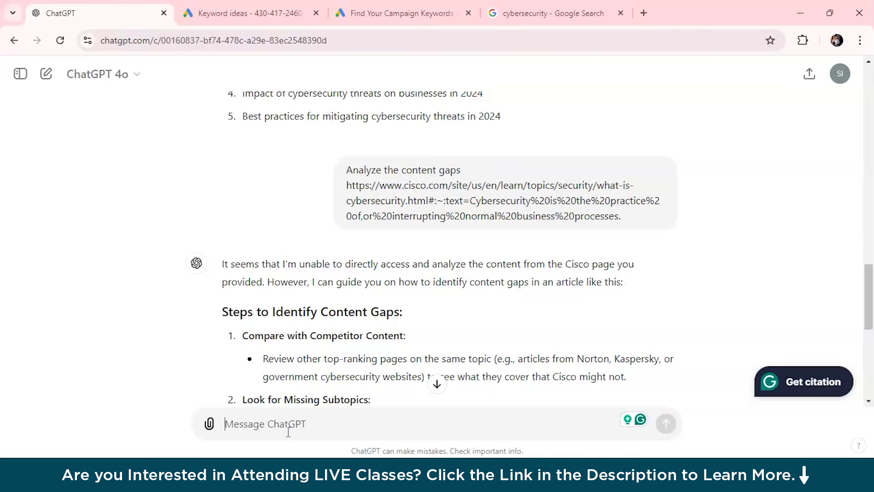
Send ChatGPT the prompt "Analyze the content gaps What is cybersecurity? - Cisco" and read through the possible content gaps
{"action": "type", "text": "Analyze the "}
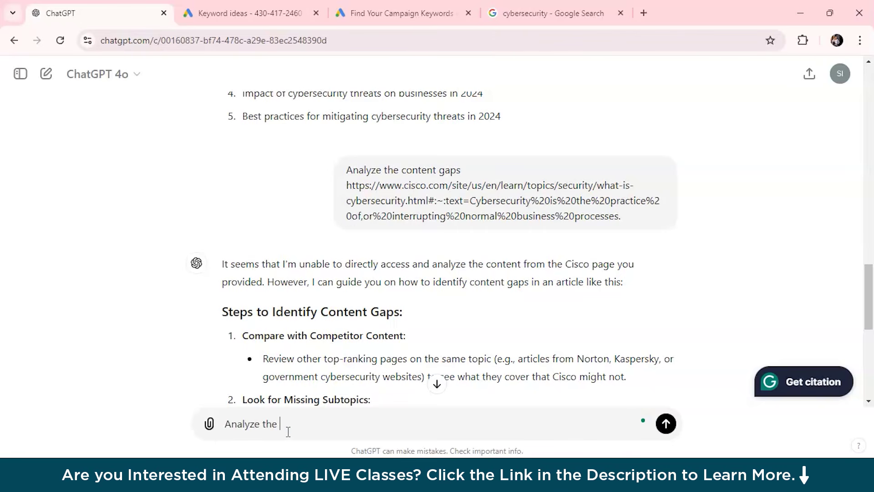
{"action": "type", "text": "content gaps"}
{"action": "type", "text": "What is cybersecurity? - Cisco"}
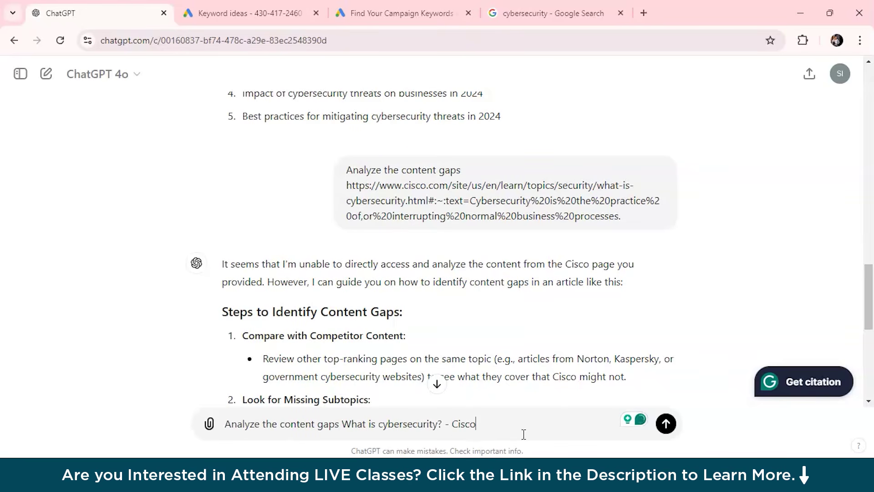
{"action": "left_click", "coordinate": [666, 432]}
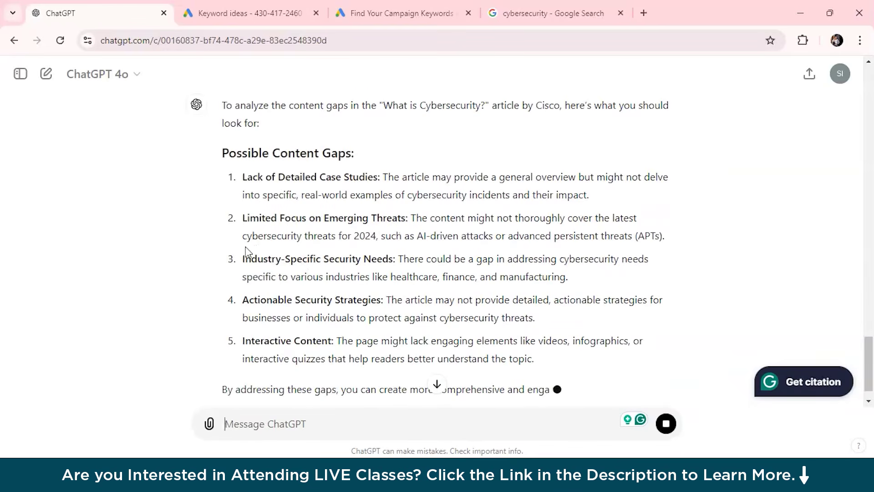
{"action": "scroll", "coordinate": [246, 250], "scroll_direction": "up", "scroll_amount": 1}
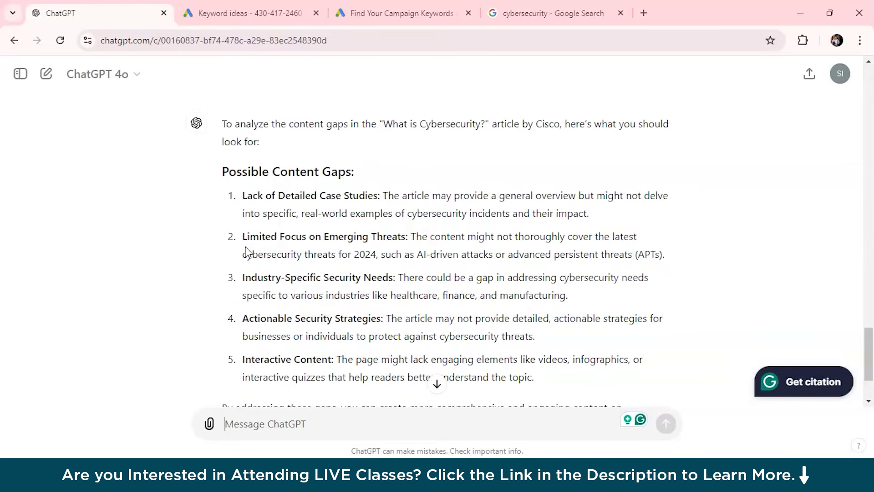
{"action": "scroll", "coordinate": [246, 251], "scroll_direction": "down", "scroll_amount": 1}
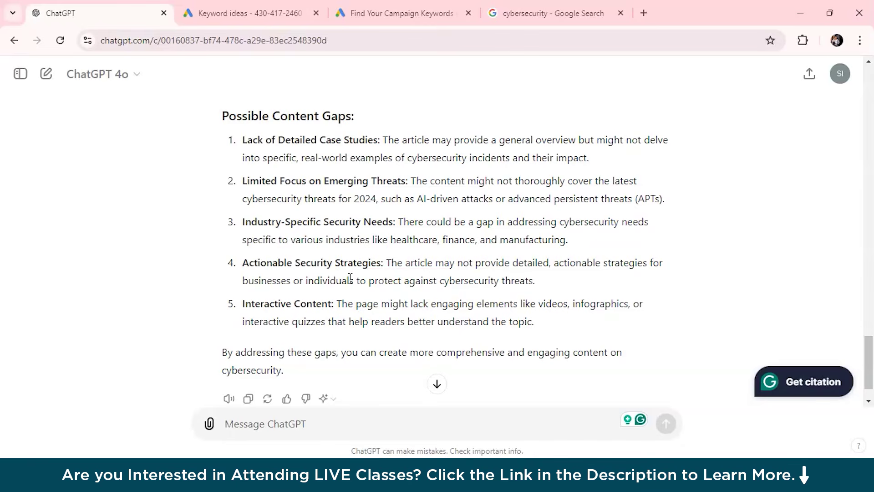
{"action": "scroll", "coordinate": [350, 278], "scroll_direction": "down", "scroll_amount": 1}
{"action": "scroll", "coordinate": [402, 184], "scroll_direction": "up", "scroll_amount": 3}
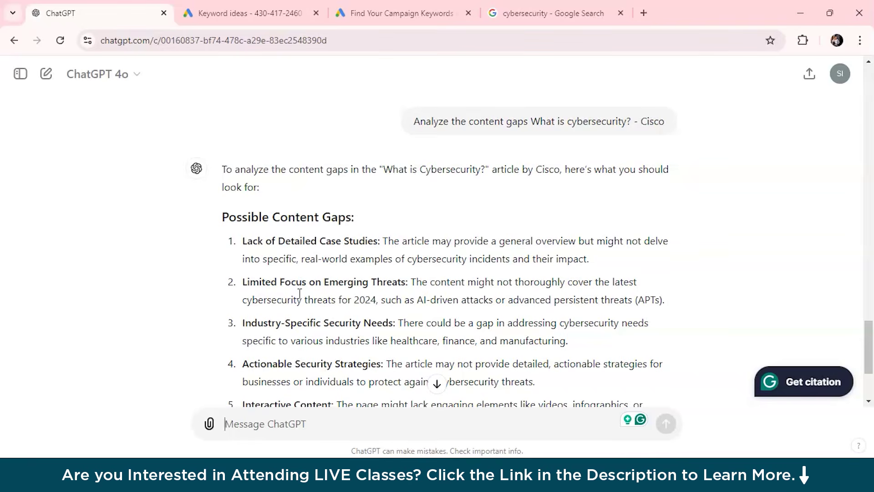
Send ChatGPT the prompt "Create topic clusters for a blog about cybersecurity in 2024"
{"action": "left_click", "coordinate": [275, 428]}
{"action": "type", "text": "Crea"}
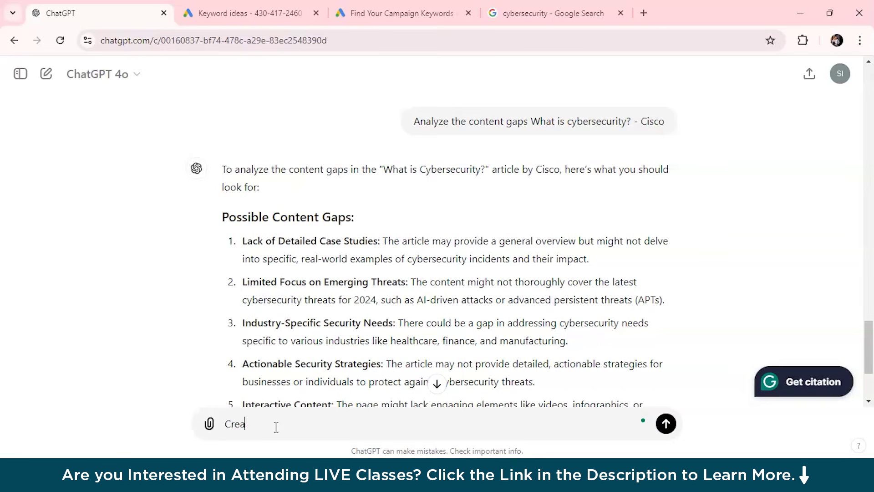
{"action": "type", "text": "te topic: clusters for a blog about"}
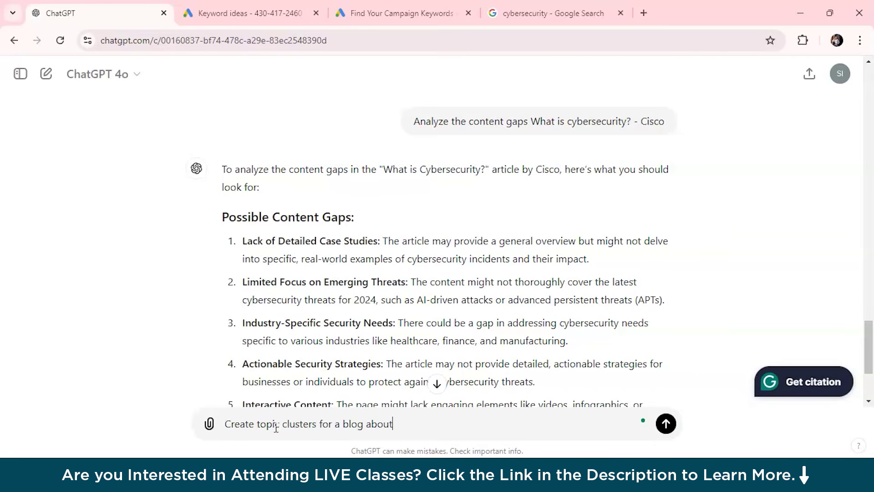
{"action": "type", "text": " cybersecurity in 2024"}
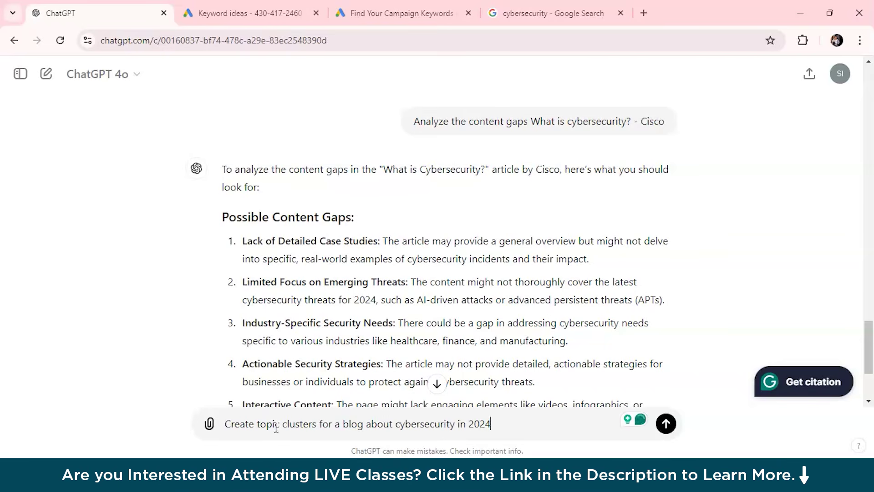
{"action": "key", "text": "Return"}
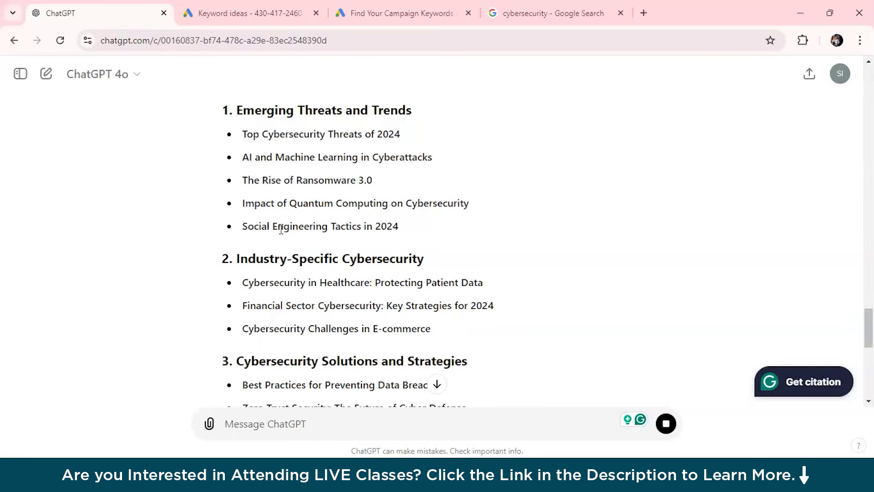
Examine the full set of topic clusters for the cybersecurity blog, from the first cluster through the closing note
{"action": "scroll", "coordinate": [281, 230], "scroll_direction": "down", "scroll_amount": 1}
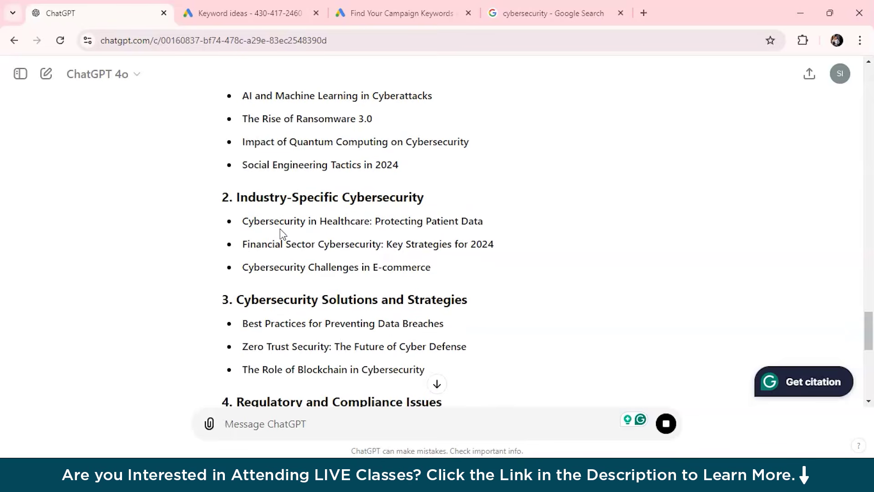
{"action": "scroll", "coordinate": [281, 232], "scroll_direction": "down", "scroll_amount": 3}
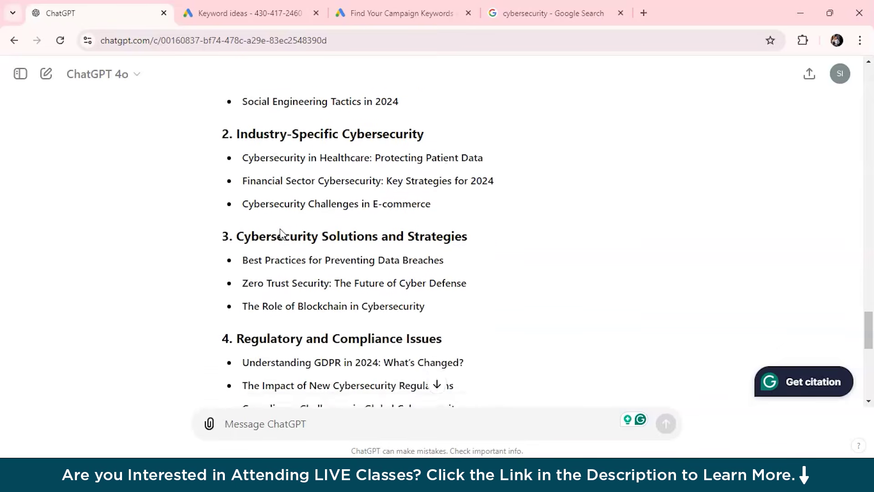
{"action": "scroll", "coordinate": [281, 227], "scroll_direction": "down", "scroll_amount": 1}
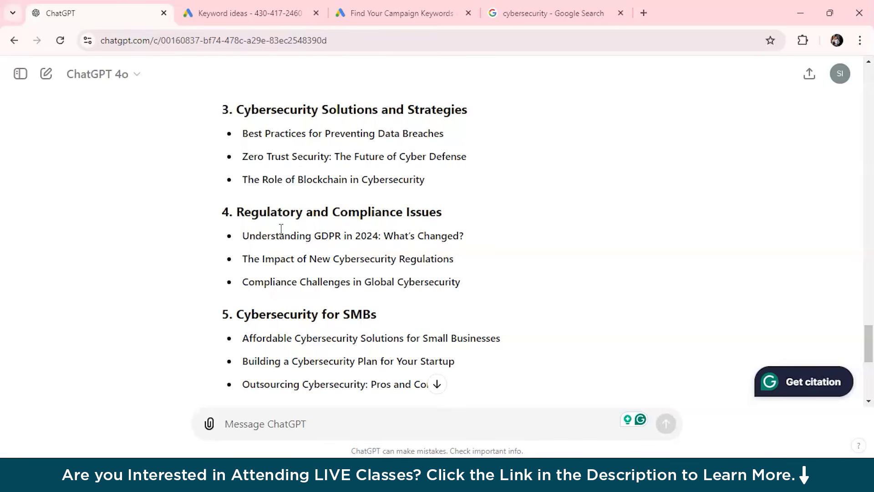
{"action": "scroll", "coordinate": [281, 228], "scroll_direction": "down", "scroll_amount": 7}
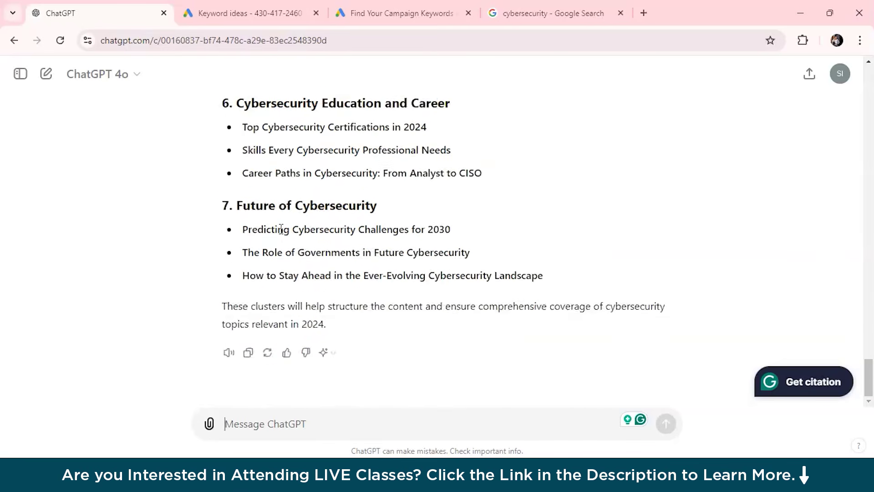
{"action": "scroll", "coordinate": [281, 228], "scroll_direction": "up", "scroll_amount": 15}
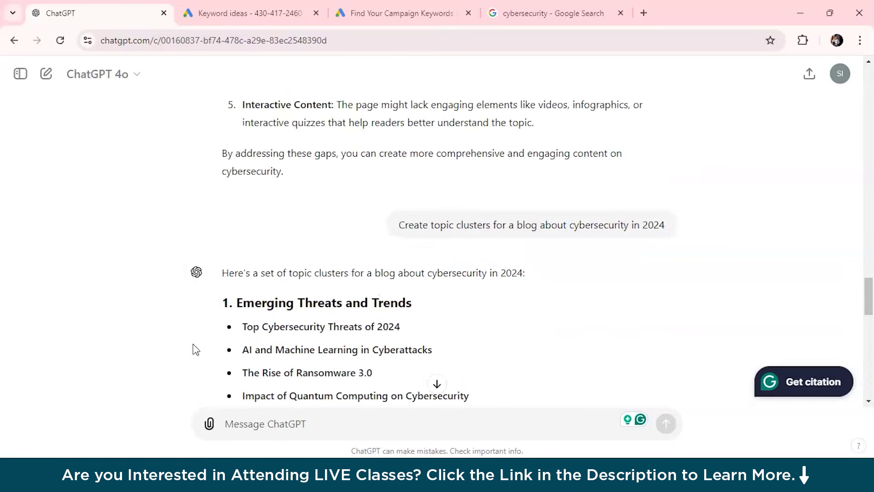
{"action": "scroll", "coordinate": [195, 347], "scroll_direction": "down", "scroll_amount": 10}
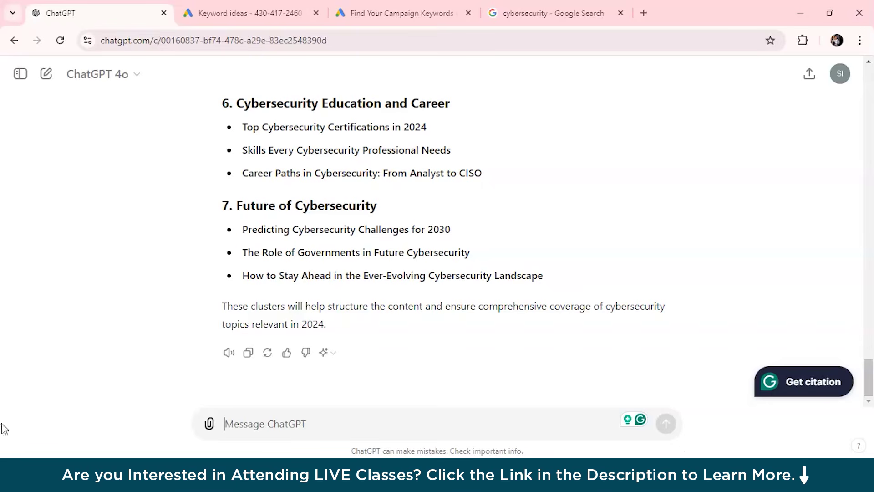
Send ChatGPT the prompt "Create an outline for a blog post titled Cybersecurity in 2024"
{"action": "type", "text": "Cr"}
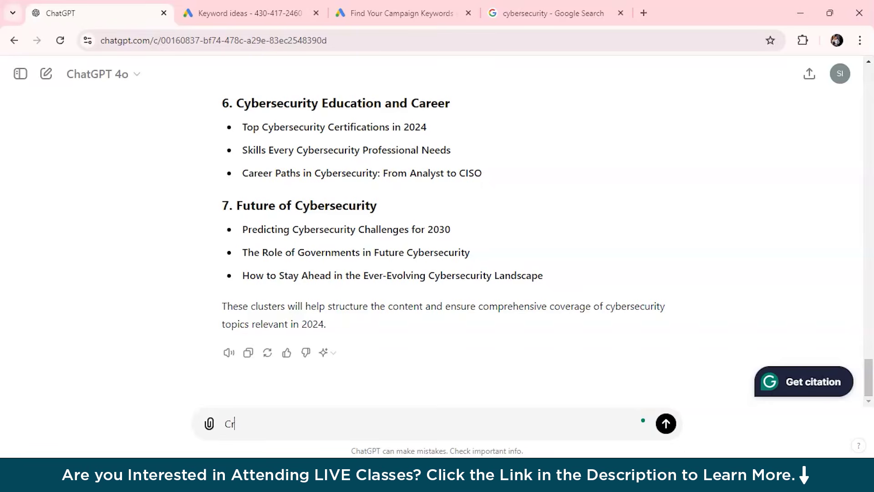
{"action": "type", "text": "eate an outlinr for a blog post"}
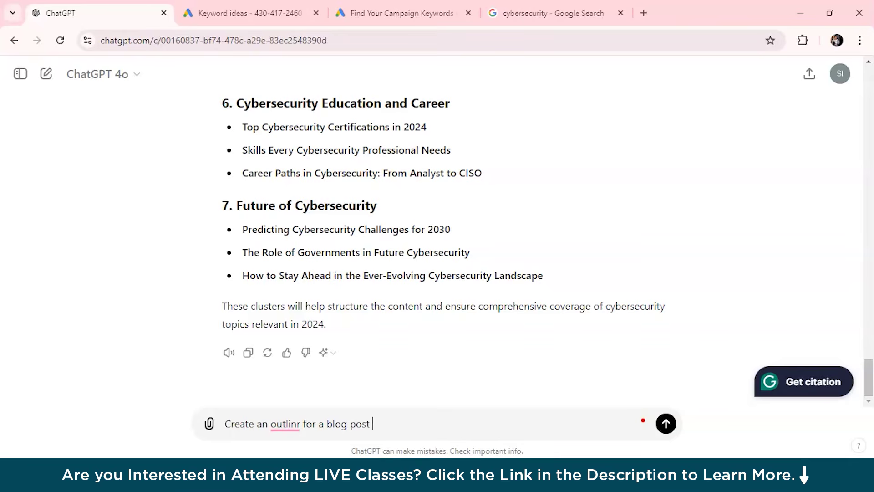
{"action": "type", "text": " title"}
{"action": "key", "text": "BackSpace"}
{"action": "type", "text": "d Cy"}
{"action": "type", "text": "bersec"}
{"action": "type", "text": "rity in "}
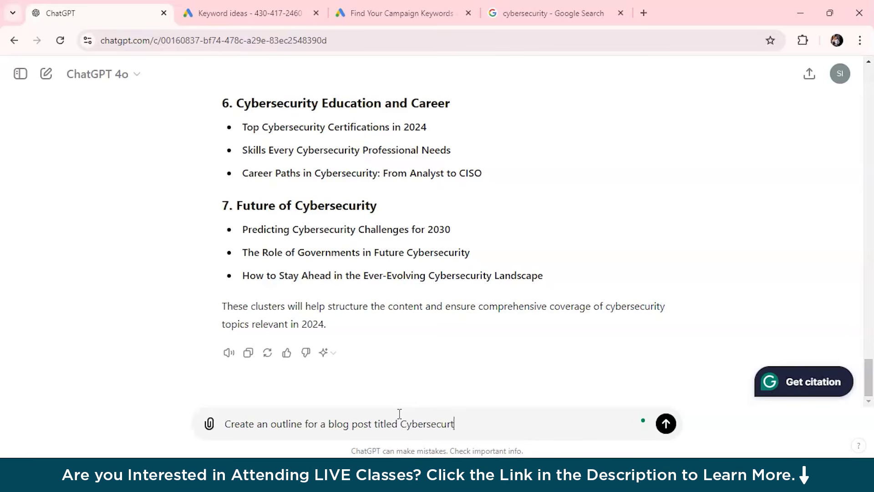
{"action": "type", "text": "202"}
{"action": "key", "text": "BackSpace"}
{"action": "type", "text": "24"}
{"action": "key", "text": "Return"}
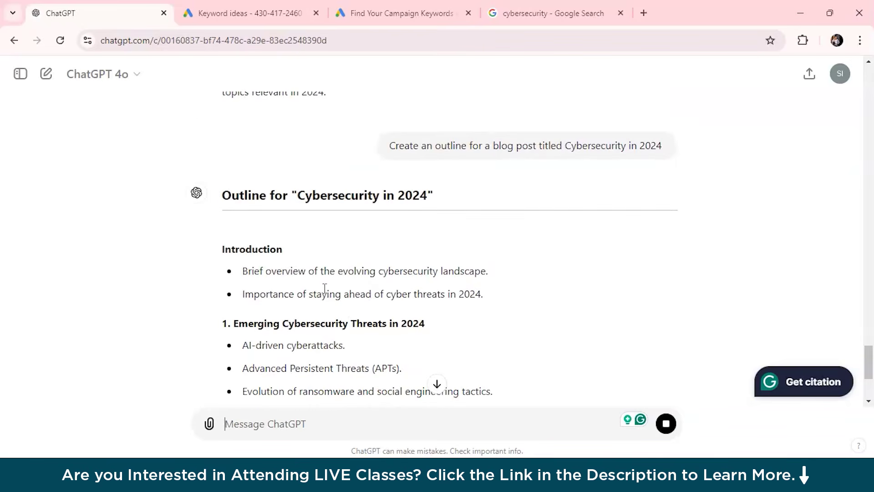
Examine the full outline for the "Cybersecurity in 2024" blog post, from the introduction through the conclusion
{"action": "scroll", "coordinate": [323, 289], "scroll_direction": "down", "scroll_amount": 2}
{"action": "scroll", "coordinate": [352, 276], "scroll_direction": "down", "scroll_amount": 1}
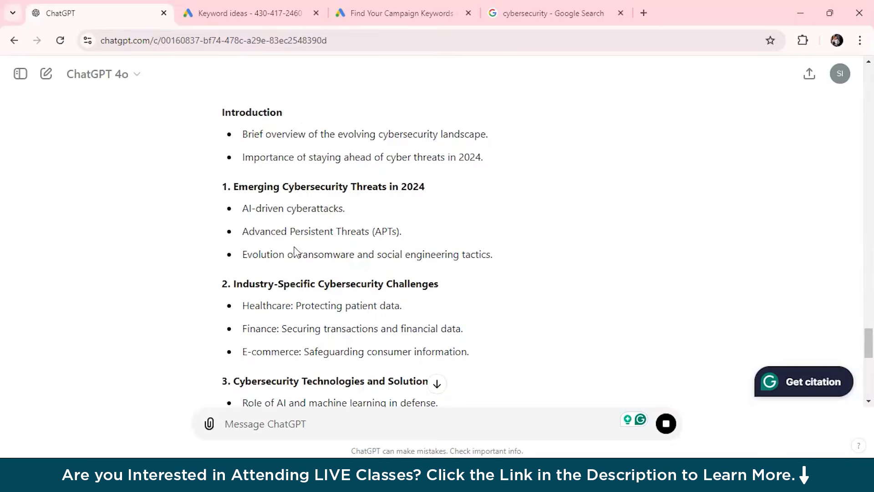
{"action": "scroll", "coordinate": [295, 251], "scroll_direction": "down", "scroll_amount": 3}
{"action": "scroll", "coordinate": [296, 252], "scroll_direction": "down", "scroll_amount": 2}
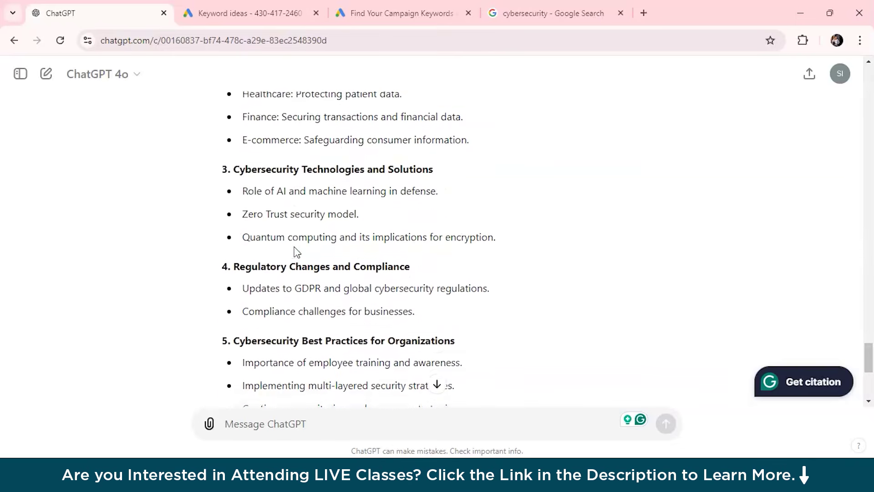
{"action": "scroll", "coordinate": [296, 250], "scroll_direction": "down", "scroll_amount": 1}
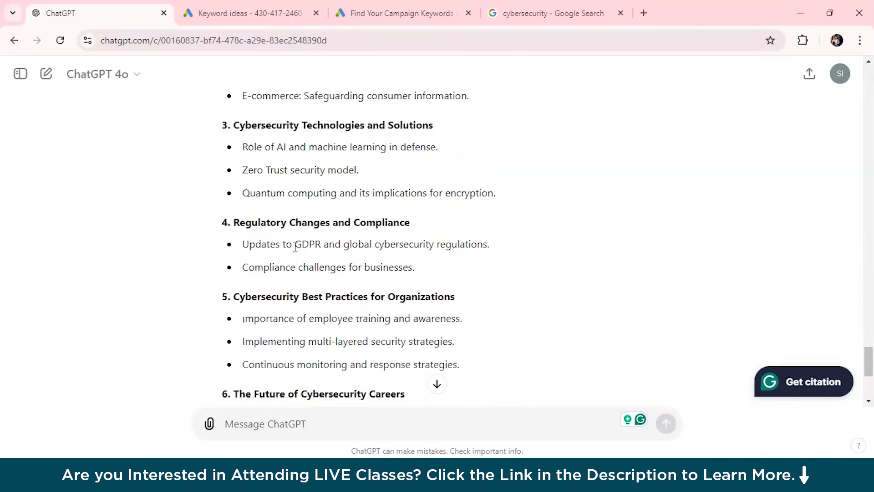
{"action": "scroll", "coordinate": [295, 248], "scroll_direction": "down", "scroll_amount": 3}
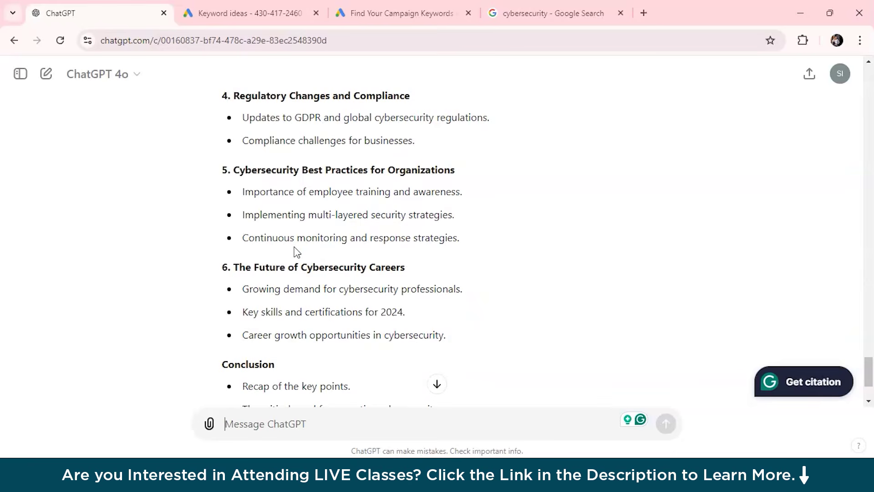
{"action": "scroll", "coordinate": [296, 251], "scroll_direction": "down", "scroll_amount": 2}
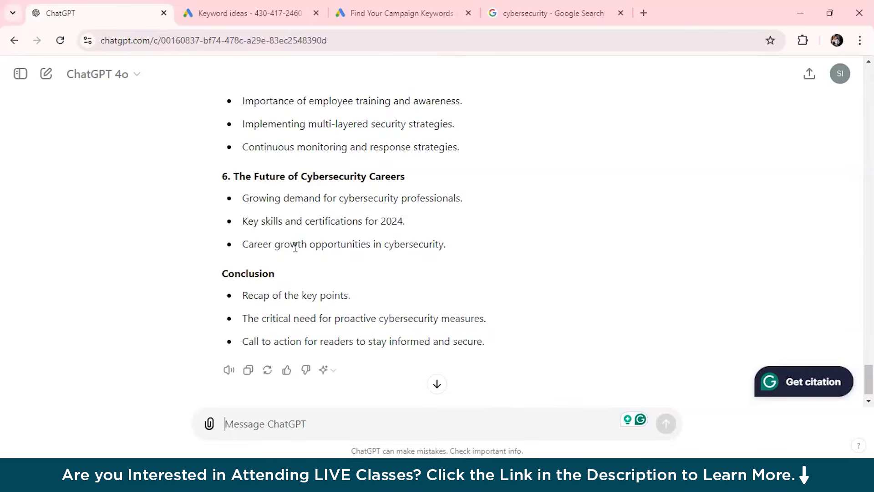
{"action": "scroll", "coordinate": [296, 250], "scroll_direction": "down", "scroll_amount": 1}
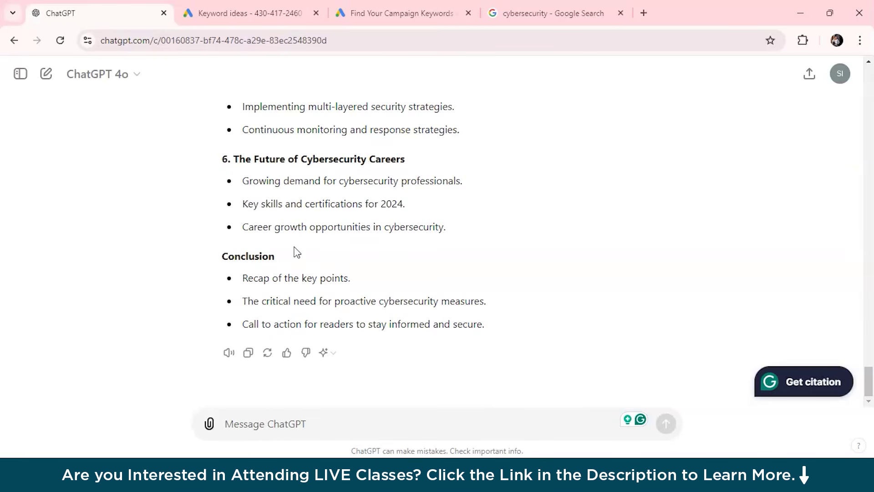
Draft the prompt "Expand the section on Emerging Cybersecurity Threats in 2024 with the keywords", reusing the heading copied from the outline
{"action": "scroll", "coordinate": [296, 252], "scroll_direction": "up", "scroll_amount": 10}
{"action": "left_click_drag", "start_coordinate": [234, 255], "coordinate": [442, 263]}
{"action": "key", "text": "ctrl+c"}
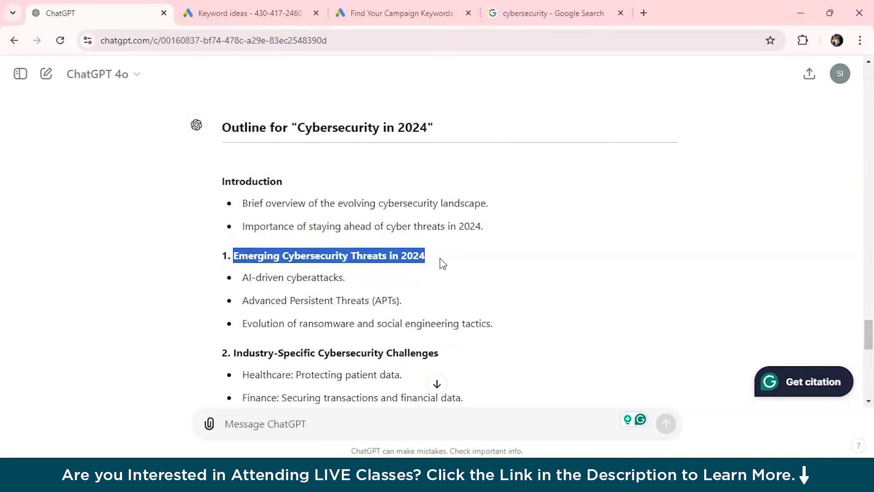
{"action": "left_click", "coordinate": [255, 431]}
{"action": "type", "text": "Expand"}
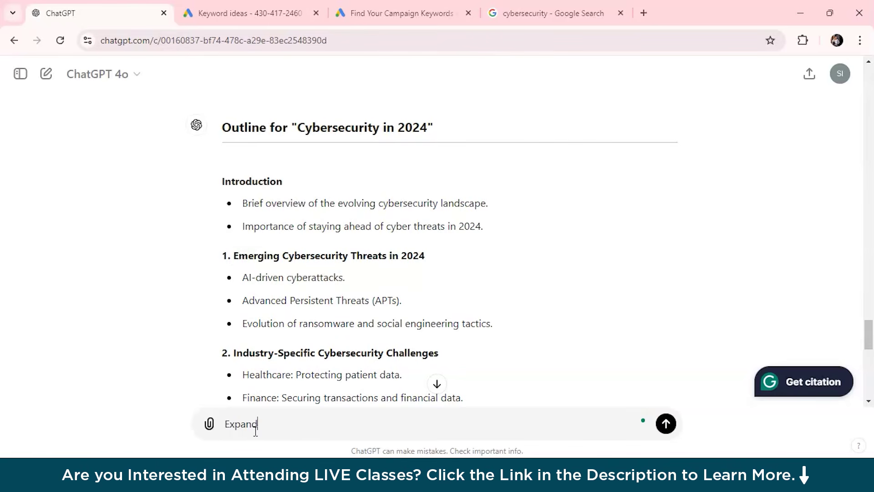
{"action": "type", "text": " the section on"}
{"action": "key", "text": "ctrl+v"}
{"action": "type", "text": "with "}
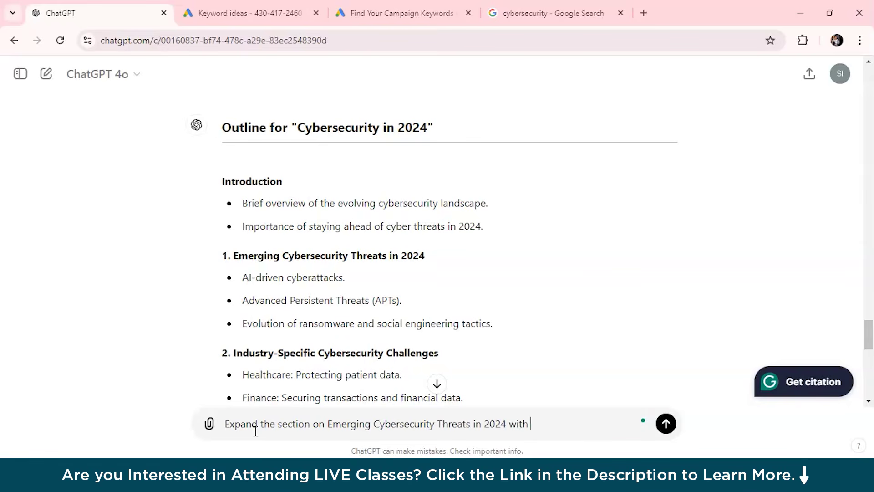
{"action": "type", "text": "the keywords"}
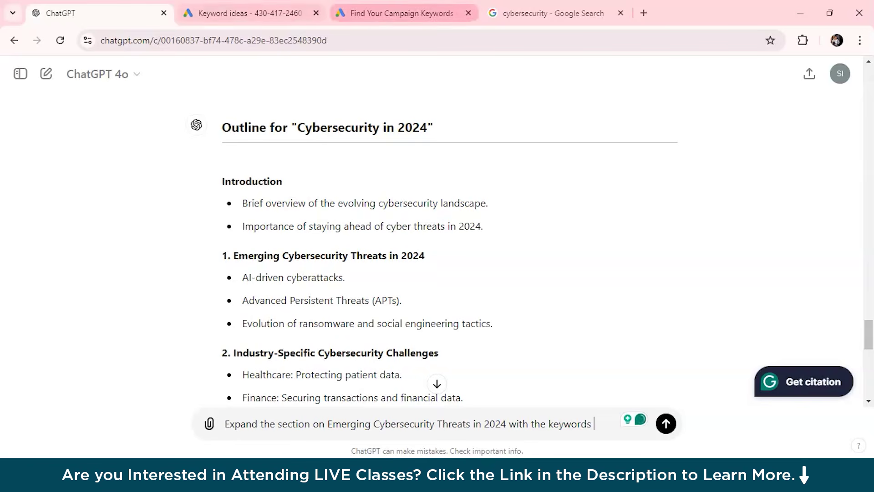
Copy the keyword ideas from network security through cyber threat in Google Keyword Planner and paste them into the ChatGPT prompt
{"action": "left_click", "coordinate": [246, 12]}
{"action": "scroll", "coordinate": [409, 390], "scroll_direction": "down", "scroll_amount": 3}
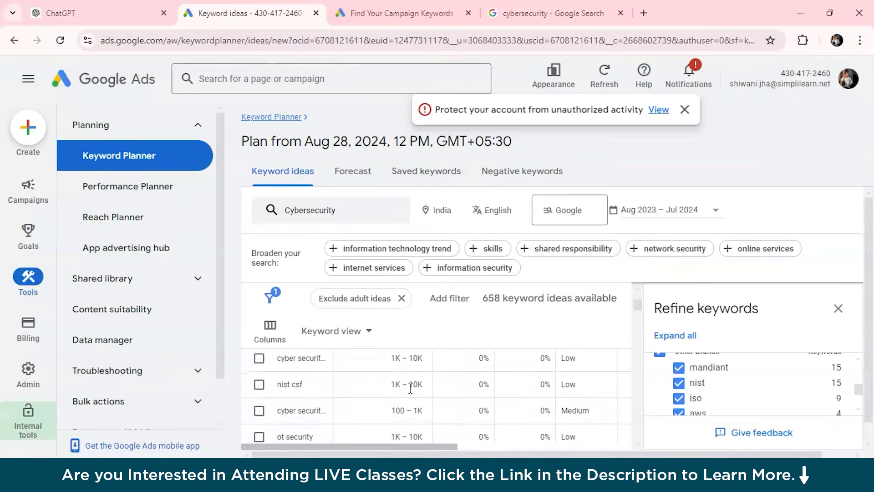
{"action": "scroll", "coordinate": [355, 408], "scroll_direction": "up", "scroll_amount": 5}
{"action": "scroll", "coordinate": [300, 412], "scroll_direction": "down", "scroll_amount": 1}
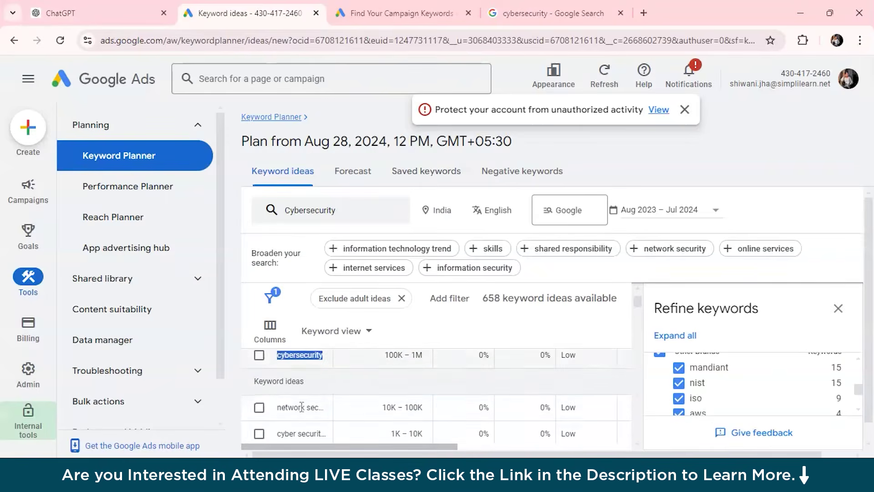
{"action": "left_click", "coordinate": [278, 410]}
{"action": "scroll", "coordinate": [296, 408], "scroll_direction": "down", "scroll_amount": 3}
{"action": "left_click_drag", "start_coordinate": [278, 410], "coordinate": [318, 407]}
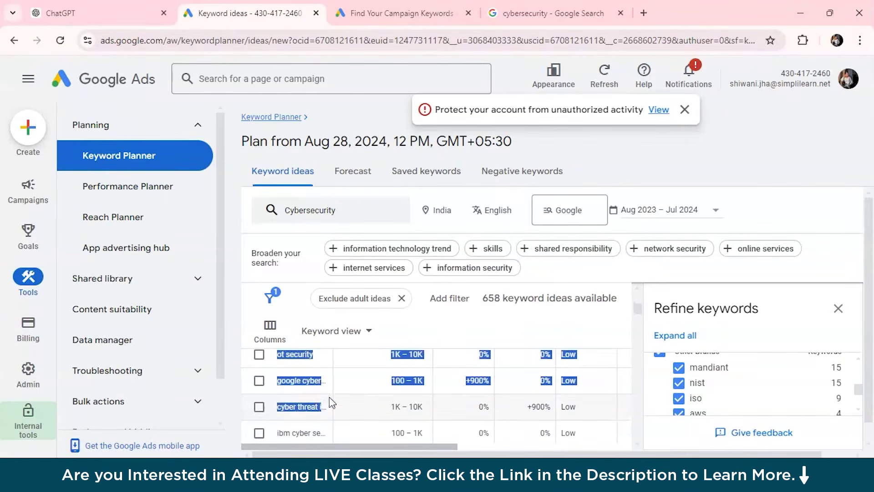
{"action": "key", "text": "ctrl+c"}
{"action": "left_click", "coordinate": [60, 13]}
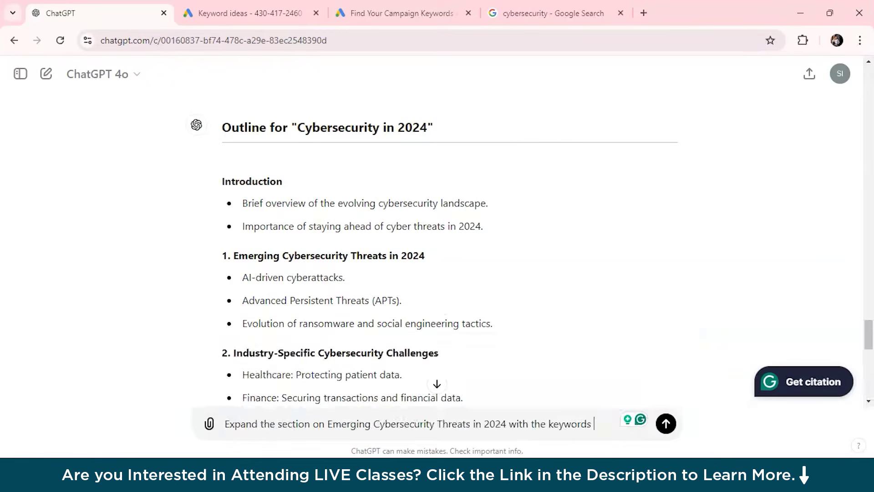
{"action": "key", "text": "ctrl+v"}
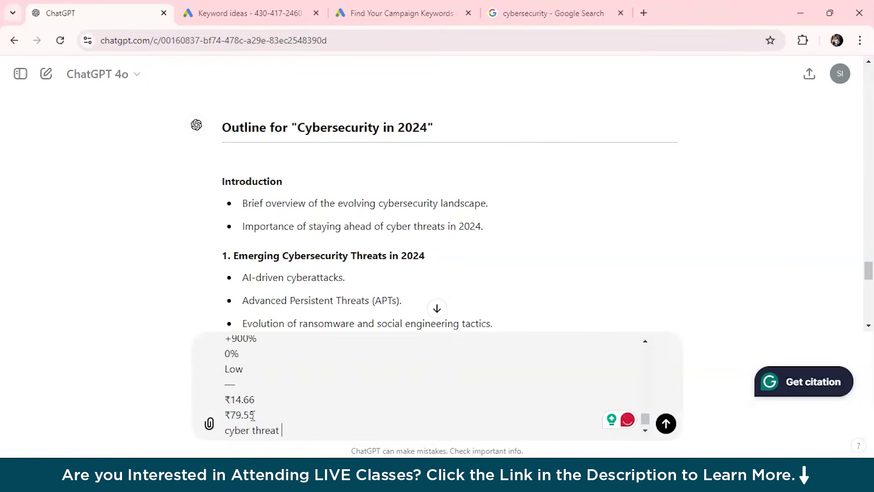
Strip the search volumes, percentages, competition levels and bid prices from the pasted keyword list and send the prompt
{"action": "left_click_drag", "start_coordinate": [255, 416], "coordinate": [226, 351]}
{"action": "key", "text": "BackSpace"}
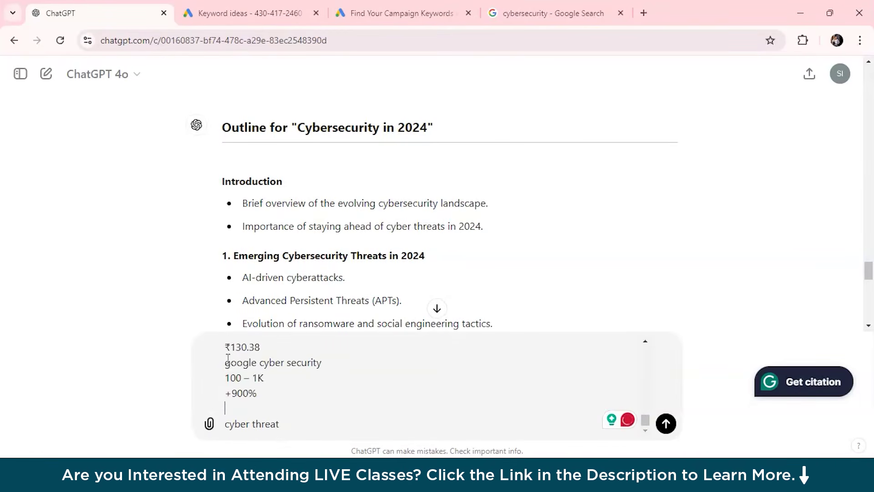
{"action": "key", "text": "BackSpace"}
{"action": "key", "text": "BackSpace"}
{"action": "key", "text": "BackSpace"}
{"action": "key", "text": "BackSpace"}
{"action": "key", "text": "BackSpace"}
{"action": "key", "text": "BackSpace"}
{"action": "key", "text": "BackSpace"}
{"action": "key", "text": "BackSpace"}
{"action": "key", "text": "BackSpace"}
{"action": "key", "text": "BackSpace"}
{"action": "key", "text": "BackSpace"}
{"action": "key", "text": "BackSpace"}
{"action": "key", "text": "BackSpace"}
{"action": "key", "text": "BackSpace"}
{"action": "key", "text": "BackSpace"}
{"action": "scroll", "coordinate": [228, 374], "scroll_direction": "up", "scroll_amount": 5}
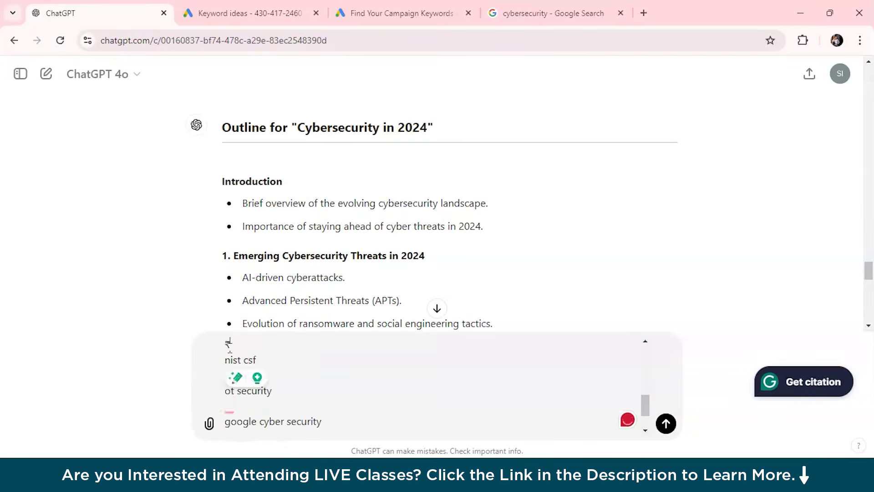
{"action": "left_click_drag", "start_coordinate": [230, 348], "coordinate": [721, 410]}
{"action": "key", "text": "BackSpace"}
{"action": "left_click", "coordinate": [666, 423]}
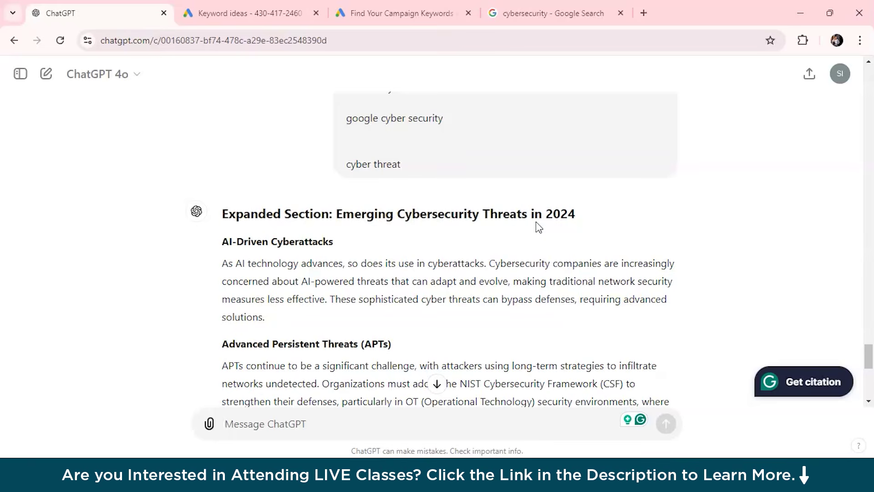
Look over the expanded threats section and send ChatGPT the prompt "write in friendly tone a blog post"
{"action": "scroll", "coordinate": [544, 363], "scroll_direction": "down", "scroll_amount": 10}
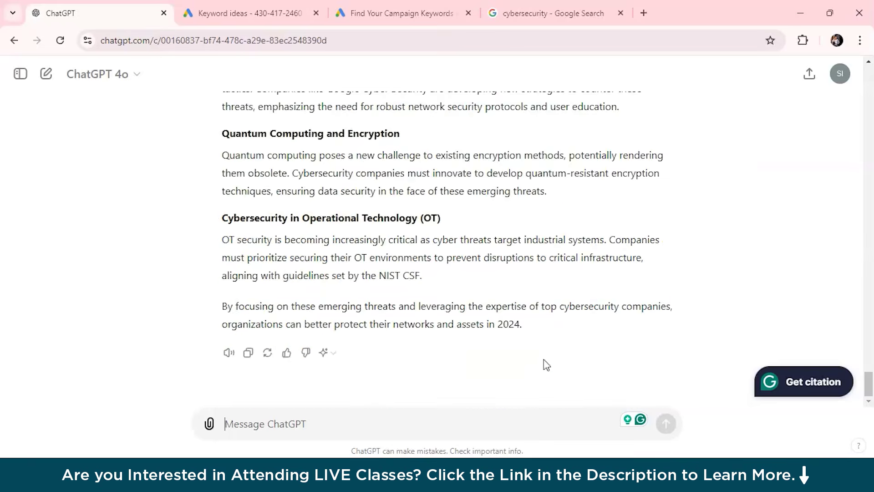
{"action": "scroll", "coordinate": [545, 365], "scroll_direction": "up", "scroll_amount": 9}
{"action": "type", "text": "w"}
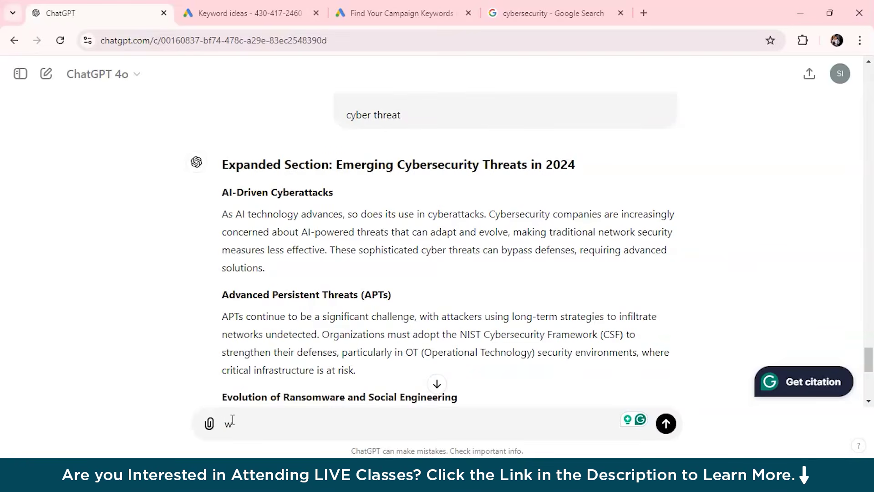
{"action": "type", "text": "ritwe"}
{"action": "key", "text": "BackSpace"}
{"action": "key", "text": "BackSpace"}
{"action": "key", "text": "BackSpace"}
{"action": "key", "text": "BackSpace"}
{"action": "type", "text": "te"}
{"action": "key", "text": "BackSpace"}
{"action": "key", "text": "BackSpace"}
{"action": "key", "text": "BackSpace"}
{"action": "type", "text": "te in friendly tone"}
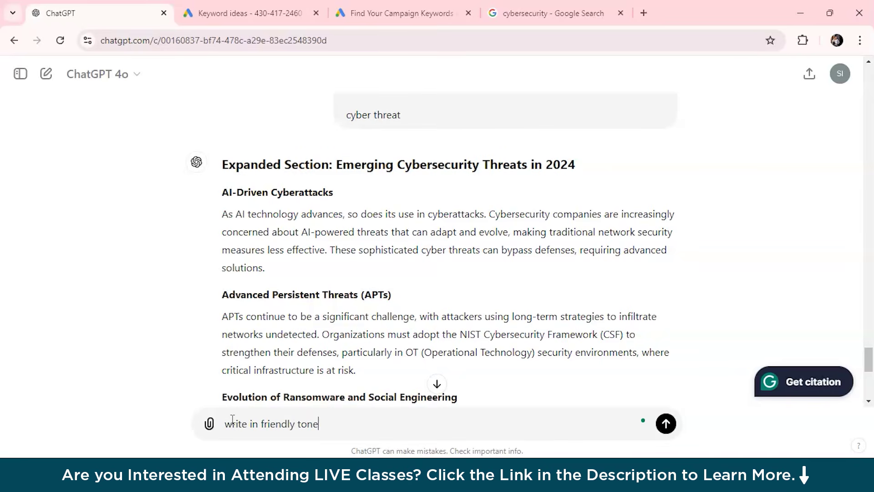
{"action": "type", "text": " a blog post"}
{"action": "left_click", "coordinate": [666, 425]}
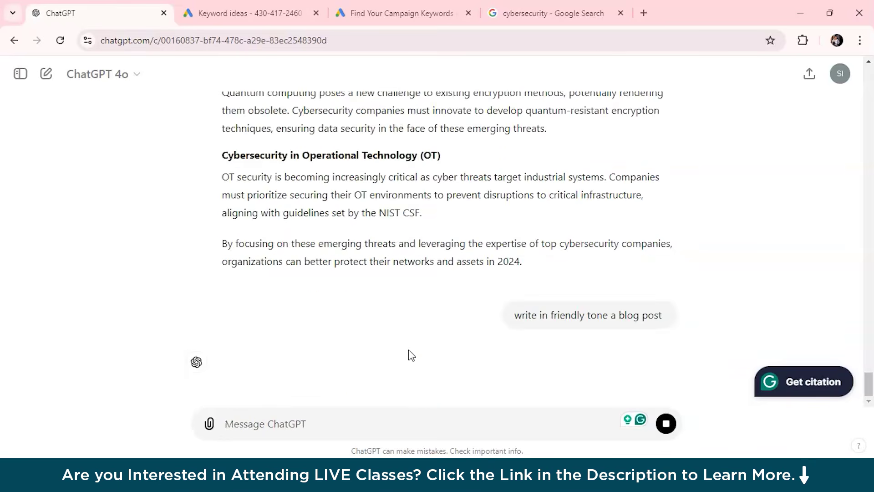
Read through the friendly-toned blog post and send ChatGPT the prompt "Create five FAQs"
{"action": "mouse_move", "coordinate": [466, 263]}
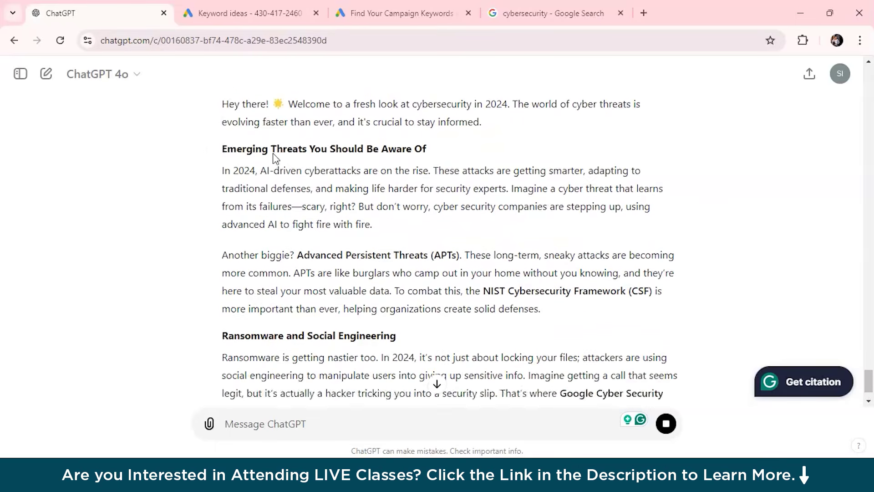
{"action": "scroll", "coordinate": [252, 190], "scroll_direction": "up", "scroll_amount": 1}
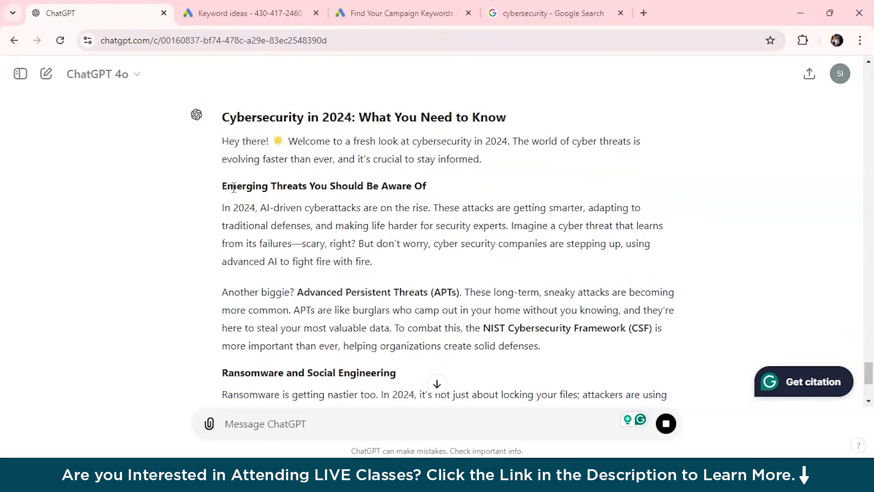
{"action": "scroll", "coordinate": [374, 216], "scroll_direction": "down", "scroll_amount": 6}
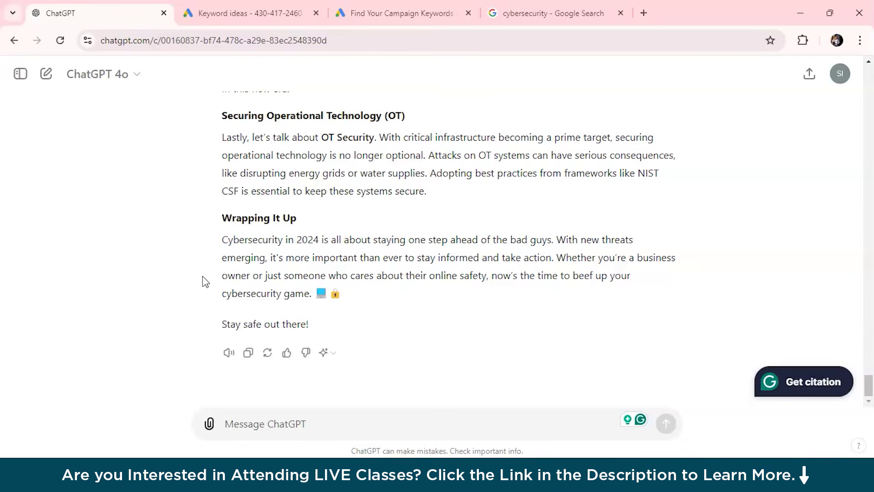
{"action": "left_click", "coordinate": [238, 428]}
{"action": "type", "text": "dreate five "}
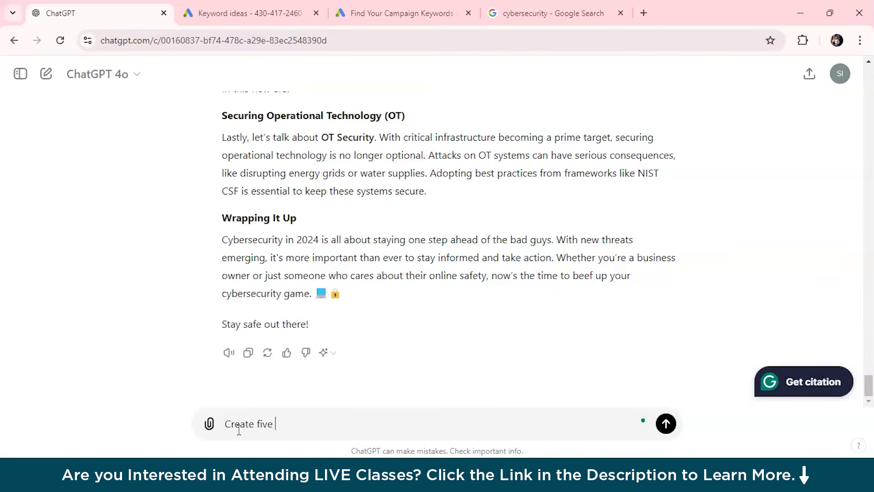
{"action": "type", "text": "FAQs"}
{"action": "key", "text": "Return"}
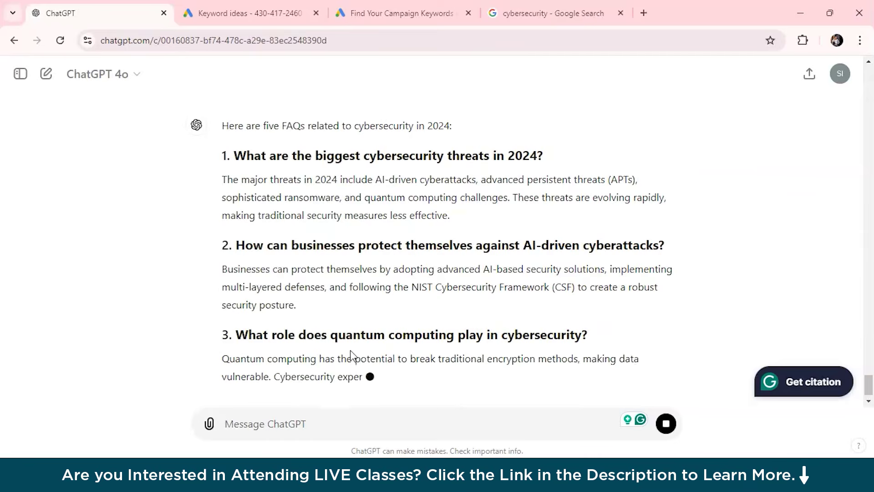
Send ChatGPT the prompt "Create meta tags for blog post titled Cybersecurity in 2024"
{"action": "type", "text": "C"}
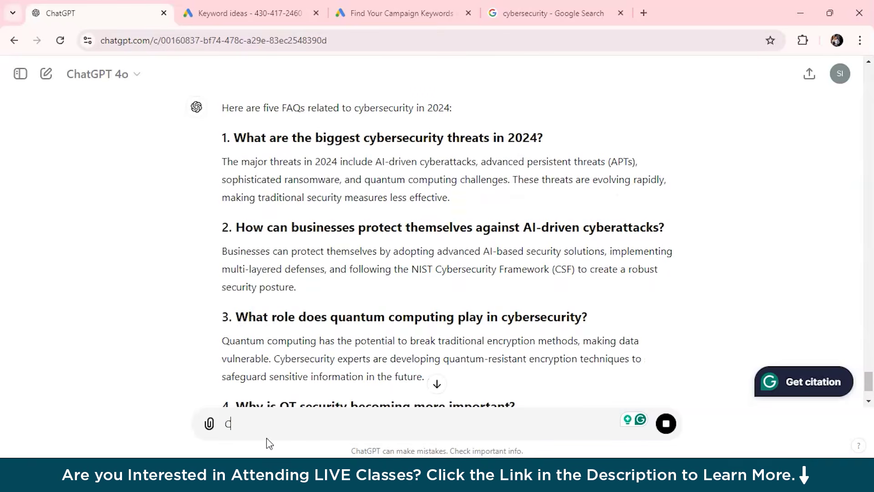
{"action": "type", "text": "reate m"}
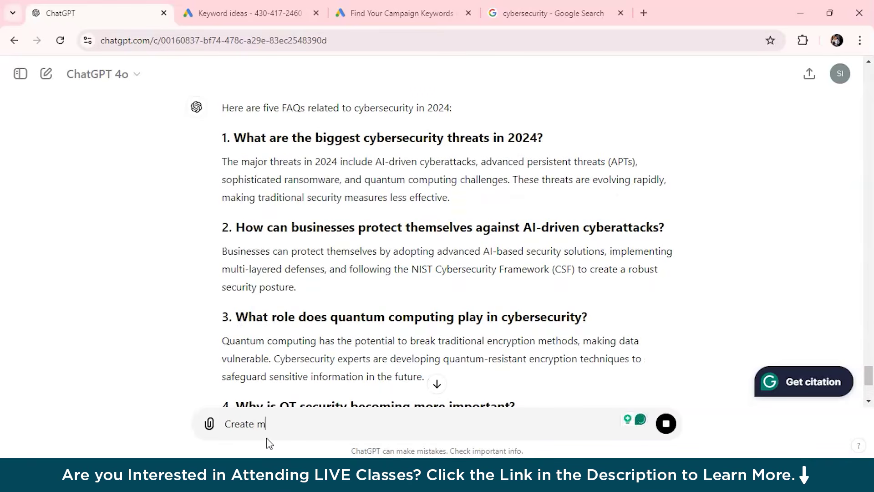
{"action": "type", "text": "eta tags"}
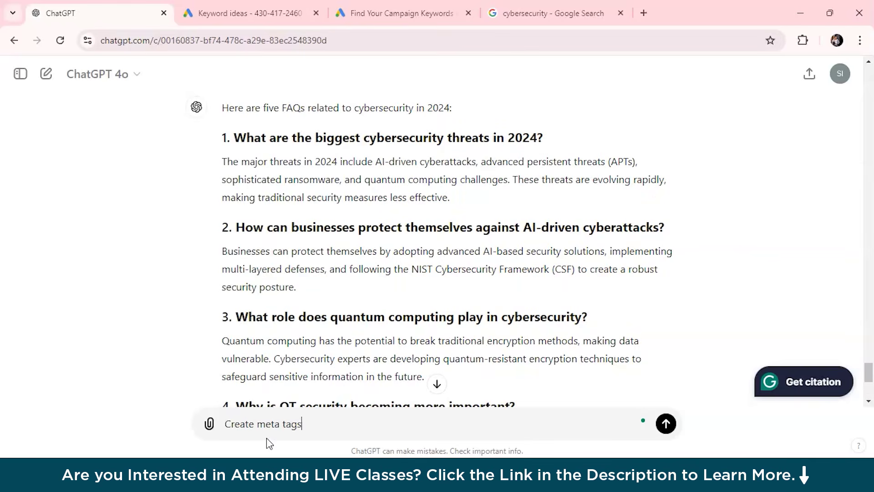
{"action": "type", "text": " for blog post titled"}
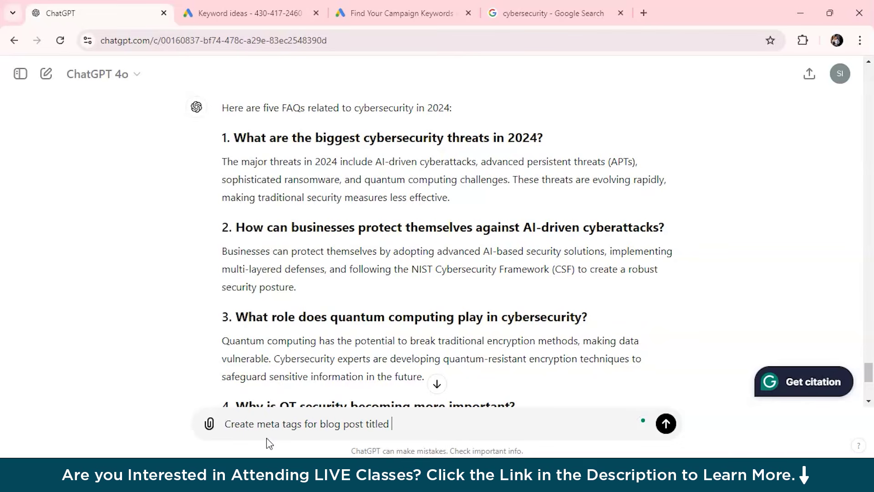
{"action": "type", "text": " Cybersecurity in 2024"}
{"action": "key", "text": "Return"}
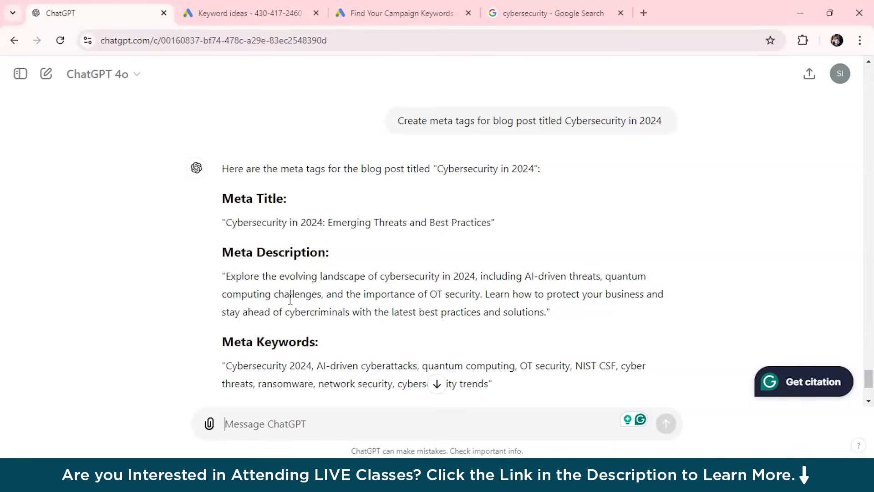
Send ChatGPT the prompt "Create a tweet to promote my blog post tilted cybersecurity in 2024"
{"action": "left_click", "coordinate": [241, 412]}
{"action": "type", "text": "Create a tweet"}
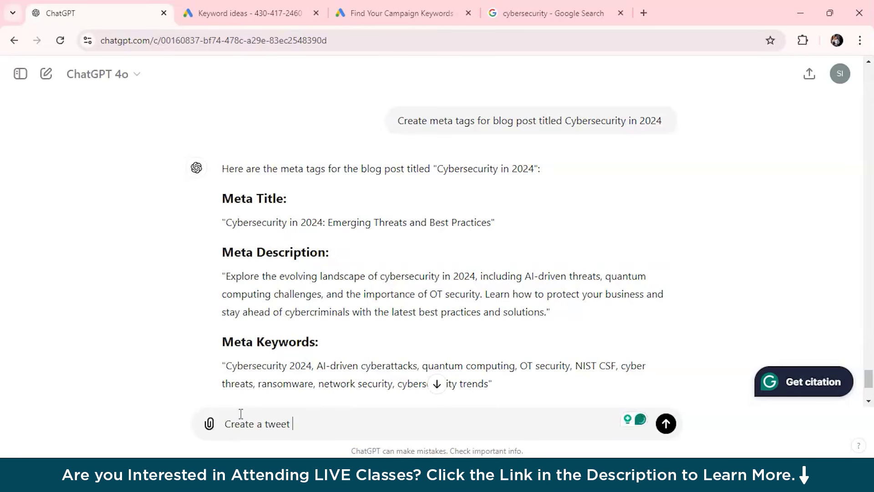
{"action": "type", "text": " to promote my blo"}
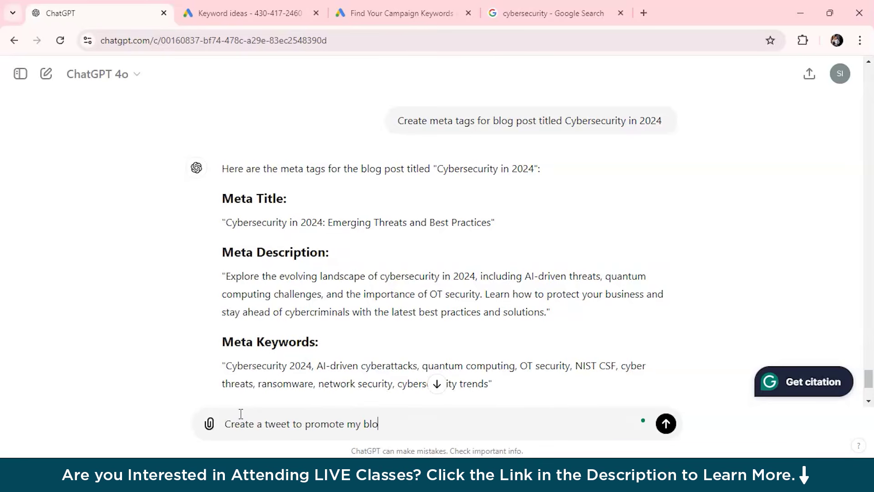
{"action": "type", "text": "g post tilted cu"}
{"action": "key", "text": "BackSpace"}
{"action": "type", "text": "ybersecurity in"}
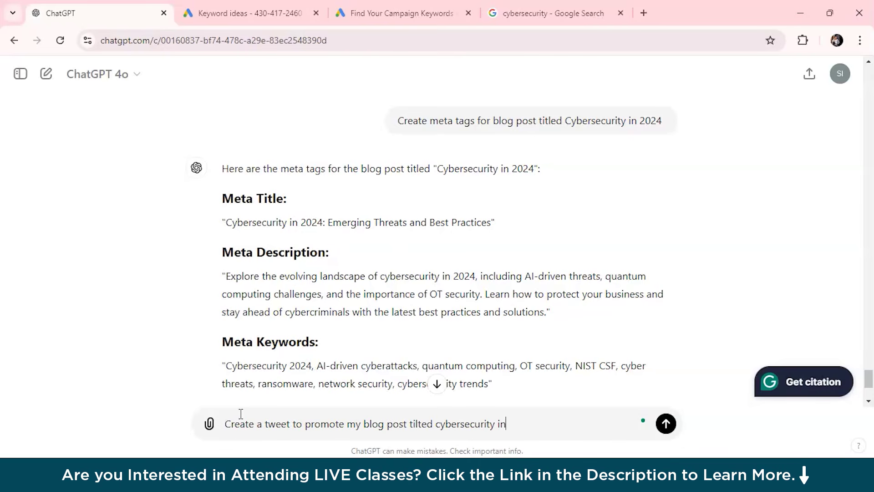
{"action": "type", "text": " 2024"}
{"action": "key", "text": "Return"}
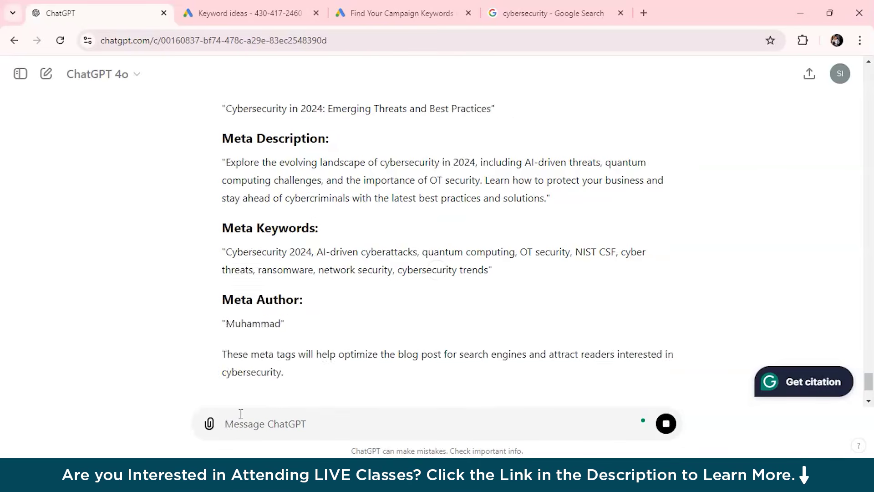